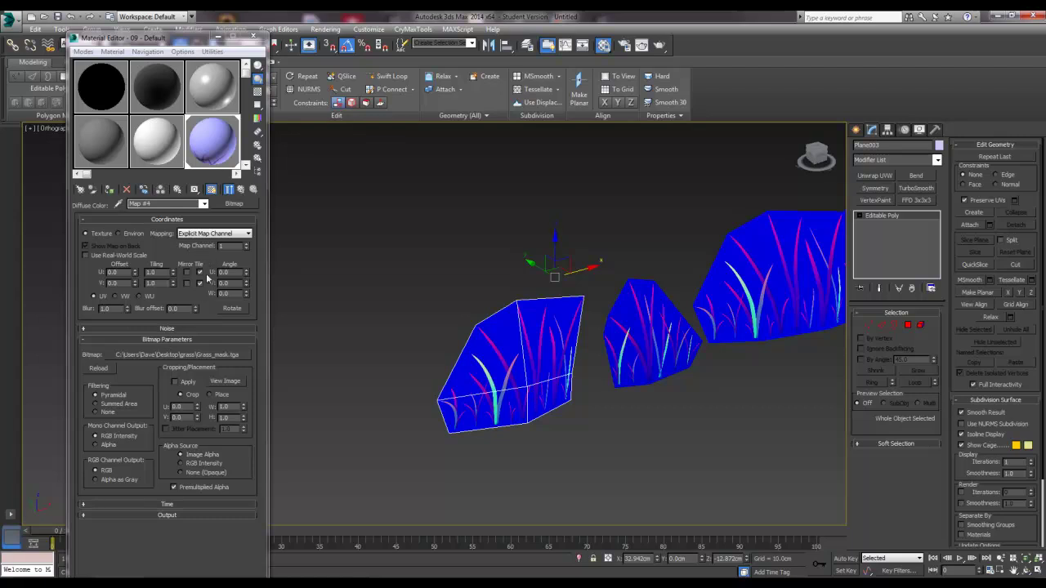
# Step: Load Grass_mask.tga as a Bitmap in the grass material's Opacity map slot
pyautogui.click(241, 189)
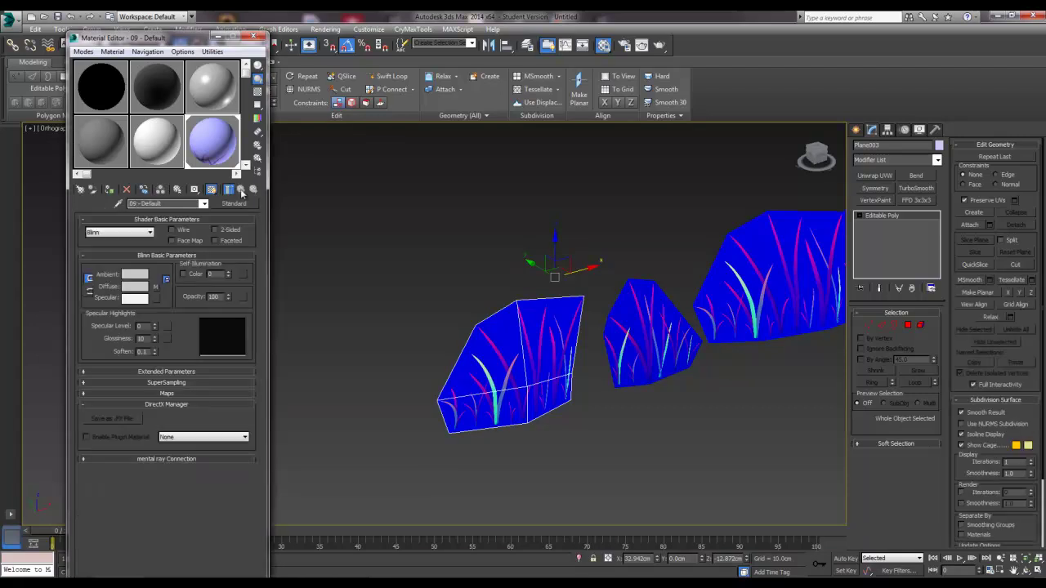
pyautogui.click(168, 393)
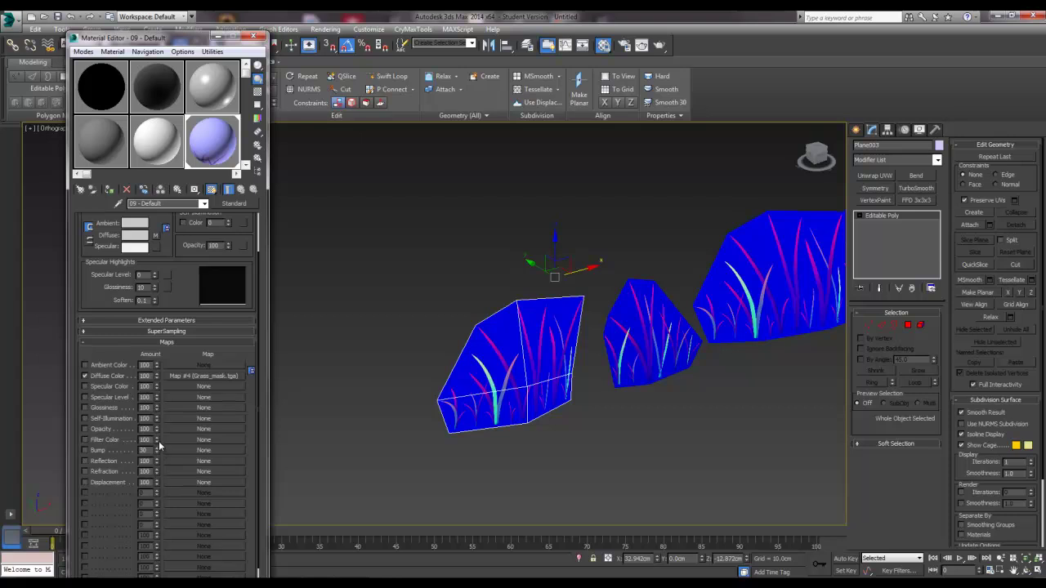
pyautogui.click(182, 430)
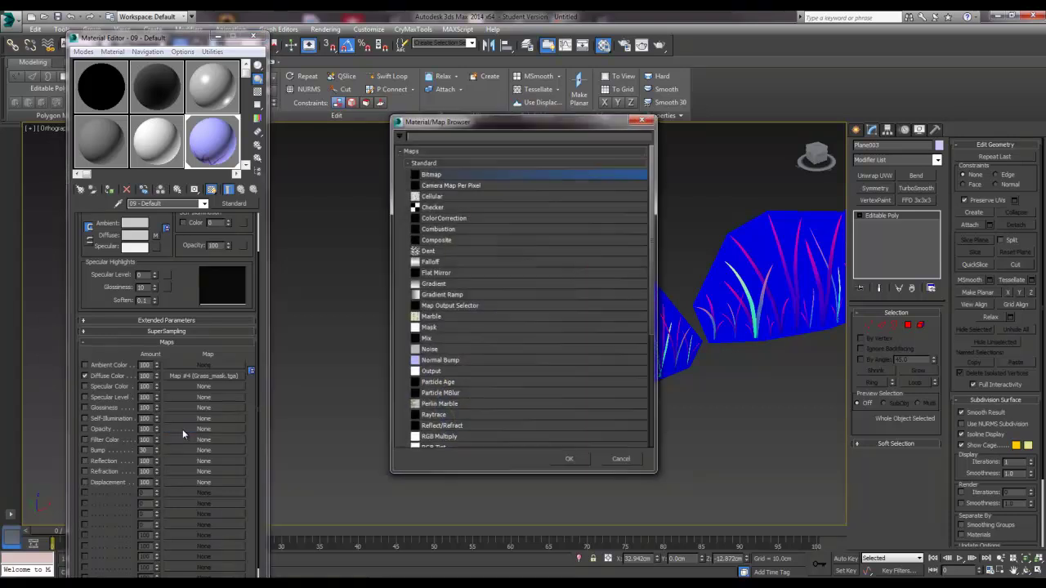
pyautogui.doubleClick(425, 173)
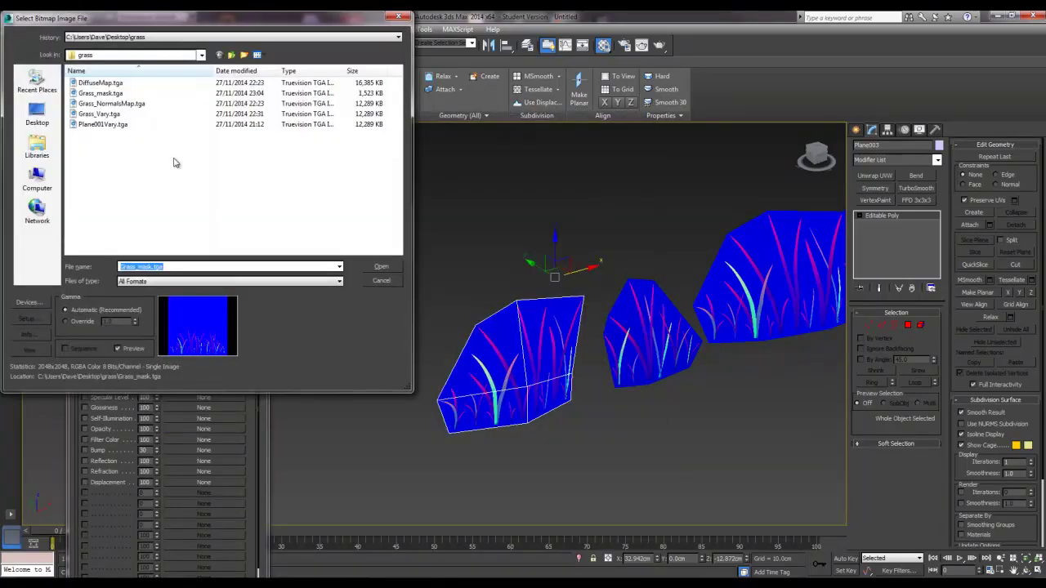
pyautogui.click(101, 94)
pyautogui.click(381, 267)
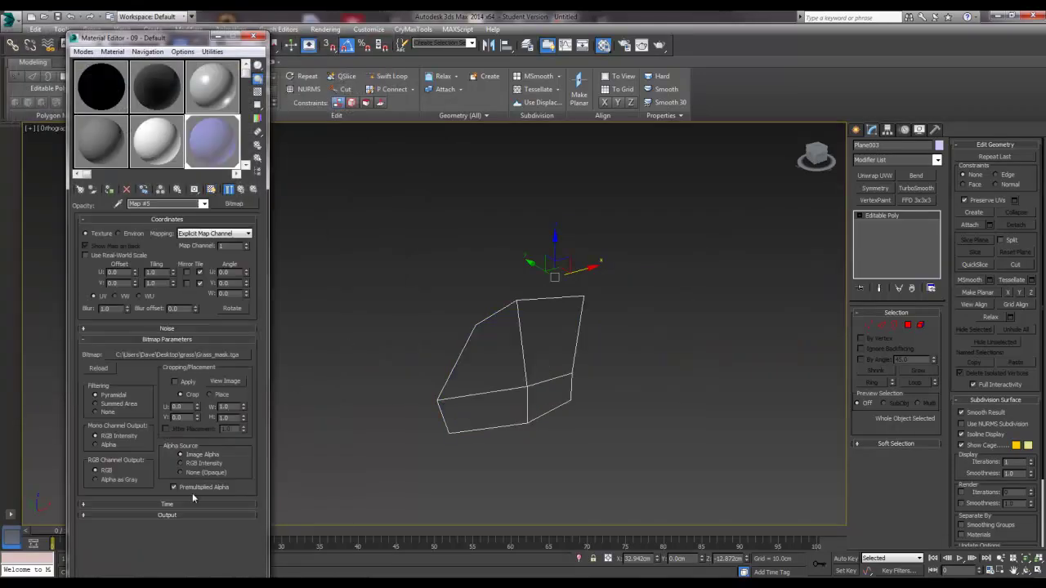
# Step: Set the opacity bitmap's Mono Channel Output to Alpha and inspect the cut-out grass
pyautogui.click(96, 445)
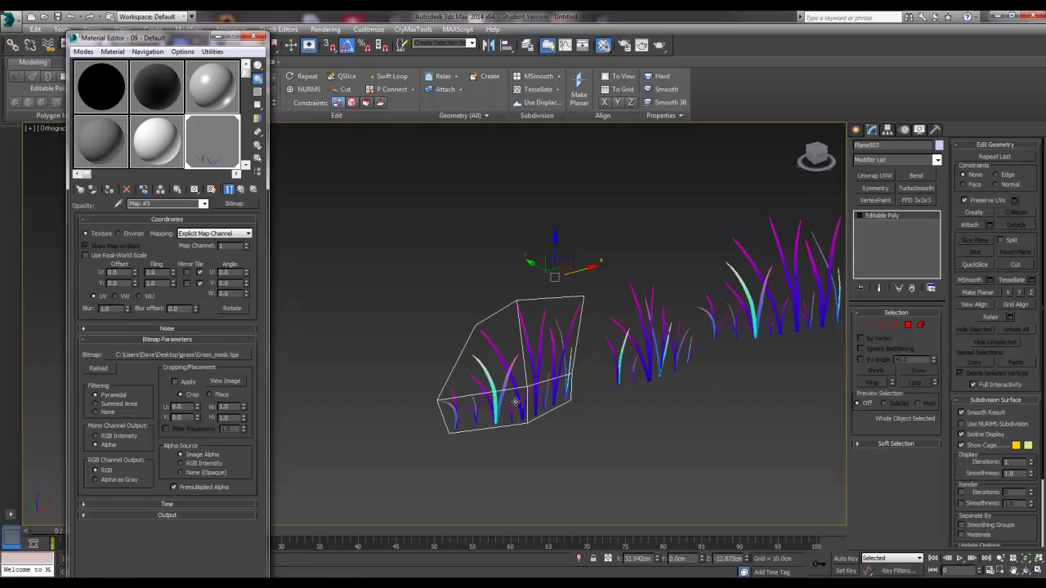
pyautogui.click(573, 433)
pyautogui.moveTo(572, 433)
pyautogui.keyDown('alt'); pyautogui.mouseDown(button='middle')
pyautogui.moveTo(555, 388)
pyautogui.moveTo(546, 390)
pyautogui.mouseUp(button='middle'); pyautogui.keyUp('alt')
pyautogui.scroll(-2, 568, 434)
pyautogui.scroll(3, 511, 458)
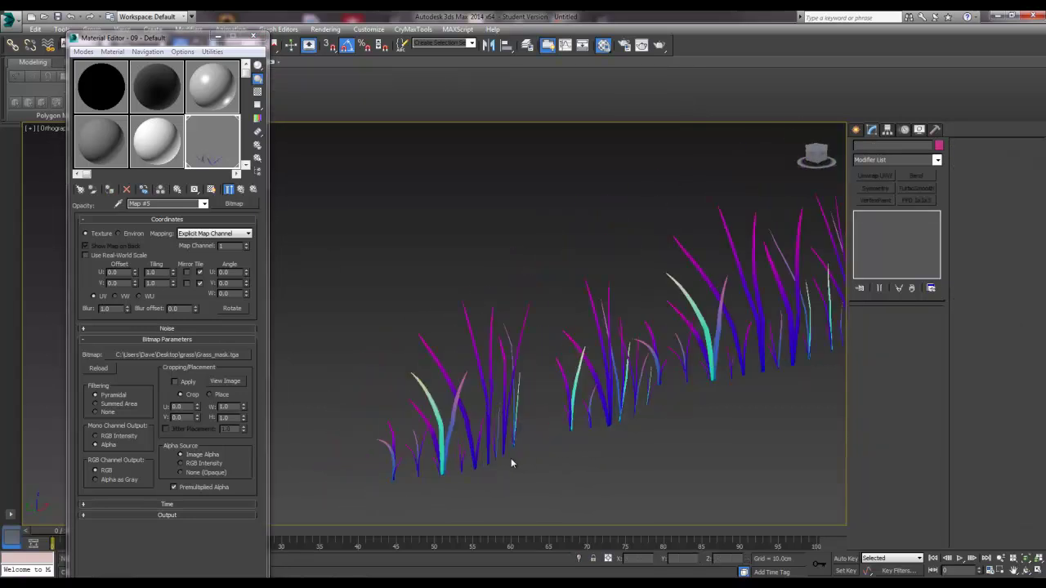
pyautogui.scroll(2, 511, 457)
# Step: Reselect the grass clump and orbit around the row of grass cards
pyautogui.click(498, 452)
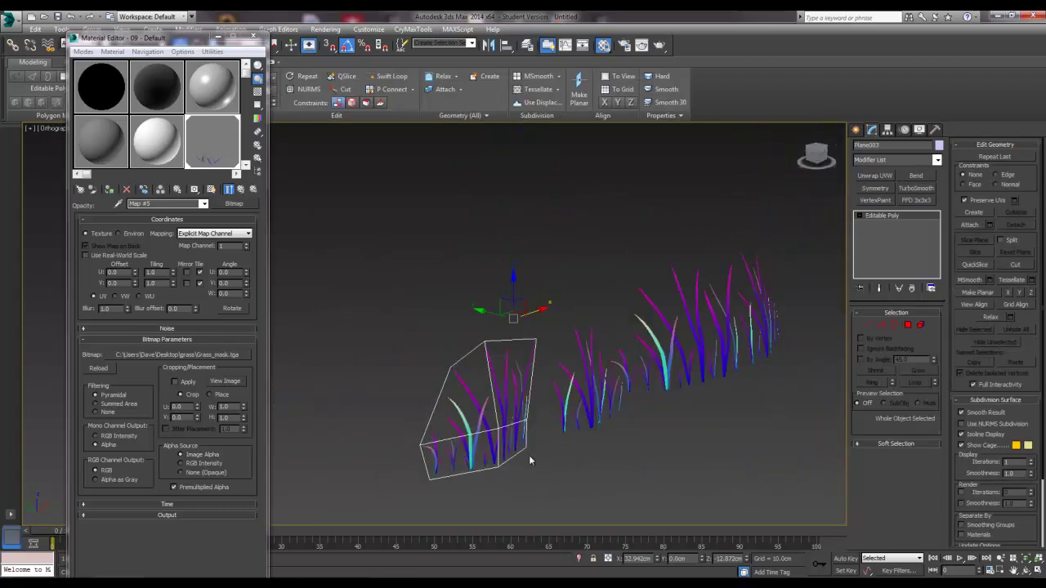
pyautogui.moveTo(529, 455)
pyautogui.keyDown('alt'); pyautogui.mouseDown(button='middle')
pyautogui.moveTo(616, 458)
pyautogui.moveTo(514, 468)
pyautogui.mouseUp(button='middle'); pyautogui.keyUp('alt')
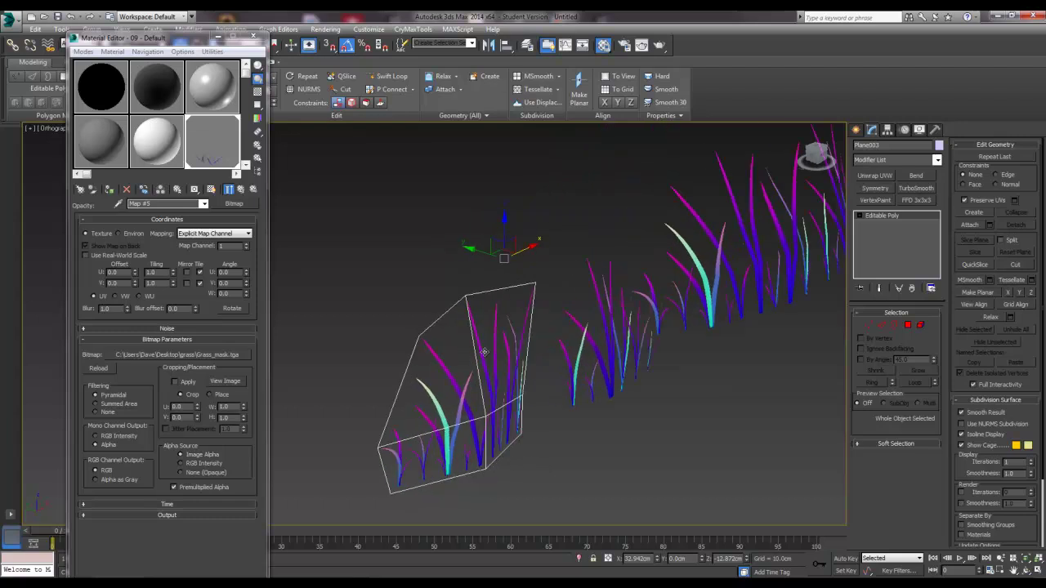
pyautogui.keyDown('alt'); pyautogui.moveTo(485, 352); pyautogui.dragTo(463, 403, button='middle'); pyautogui.keyUp('alt')
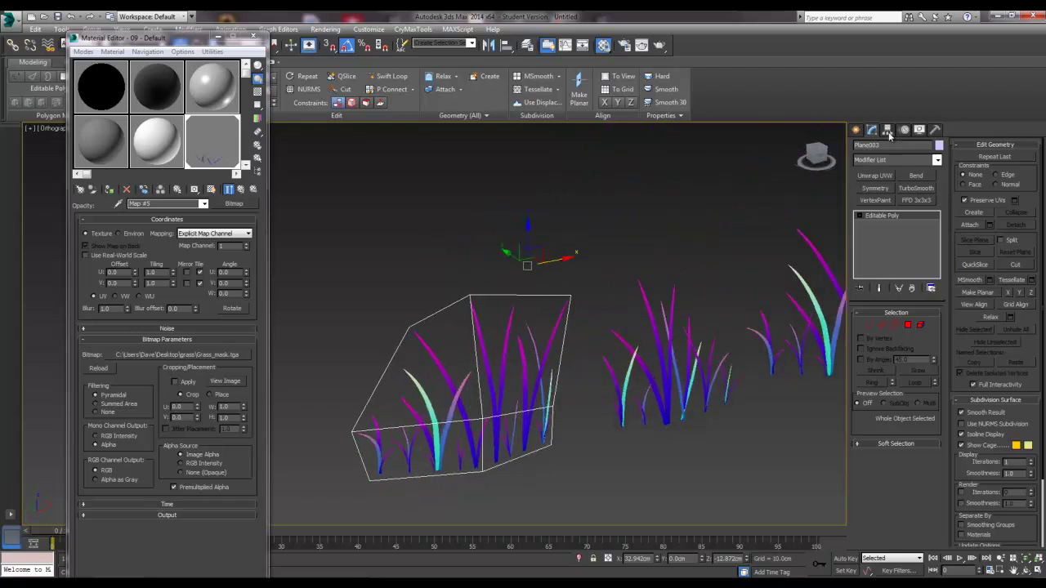
# Step: Turn on snapping without edge/segment snaps and enable Affect Pivot Only
pyautogui.click(889, 134)
pyautogui.click(896, 212)
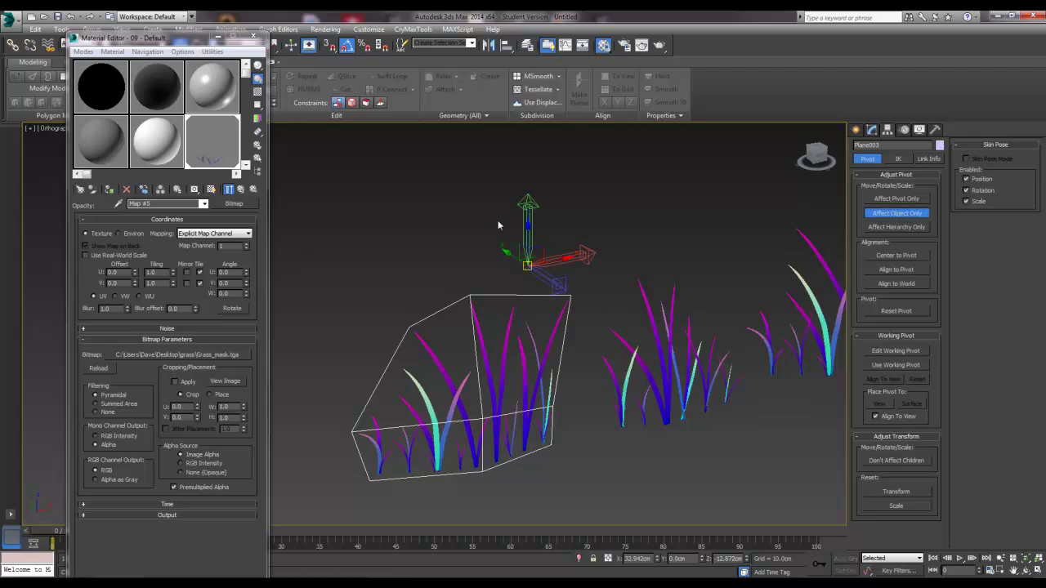
pyautogui.click(330, 47)
pyautogui.rightClick(331, 48)
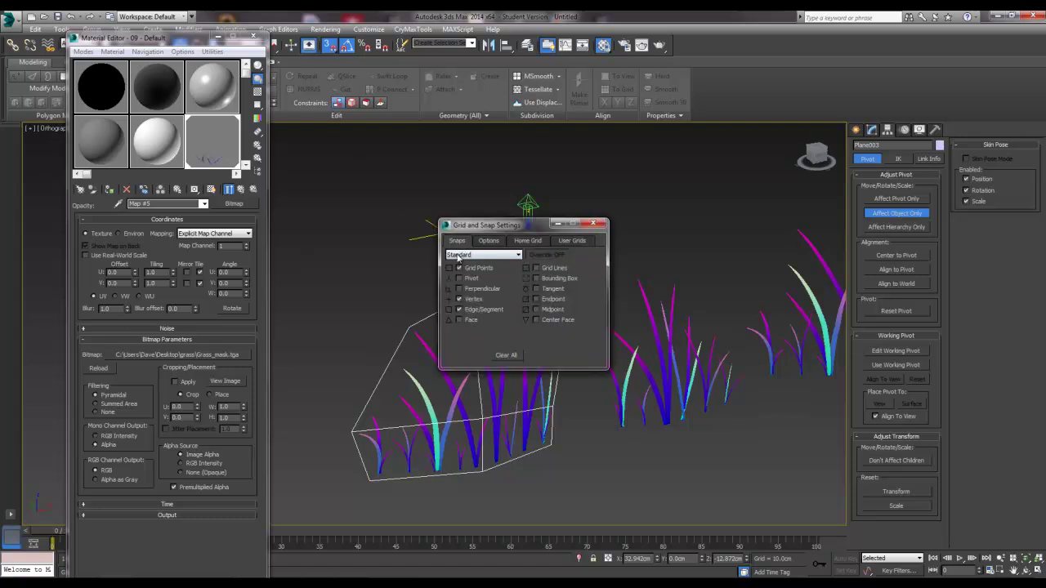
pyautogui.click(460, 310)
pyautogui.click(594, 224)
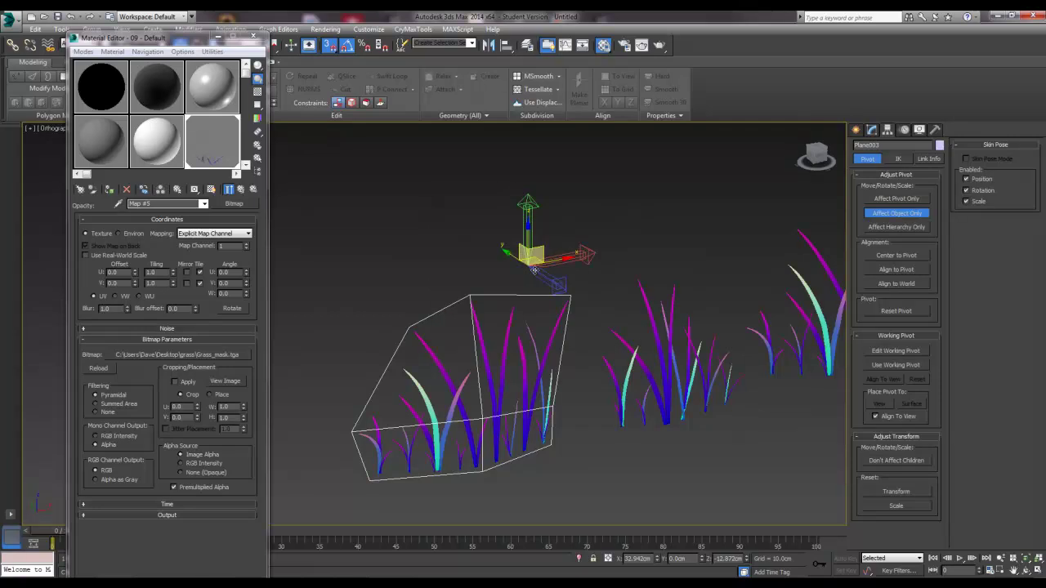
pyautogui.moveTo(529, 262); pyautogui.dragTo(529, 265)
pyautogui.click(896, 198)
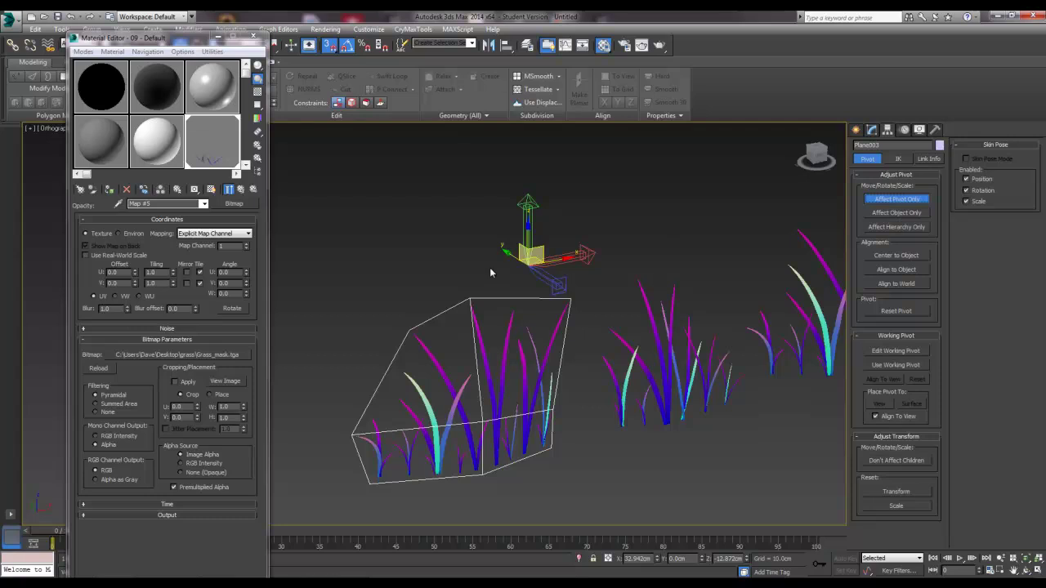
# Step: Move the pivots of Plane003 and Object001 down to their clump bases
pyautogui.click(528, 268)
pyautogui.click(530, 344)
pyautogui.moveTo(528, 263); pyautogui.dragTo(485, 472)
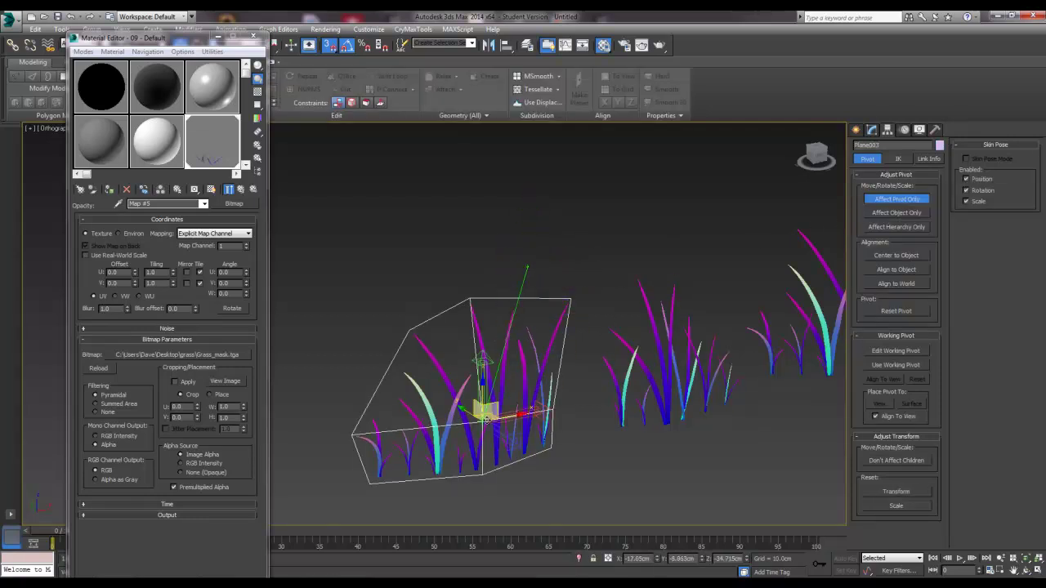
pyautogui.click(896, 199)
pyautogui.click(654, 395)
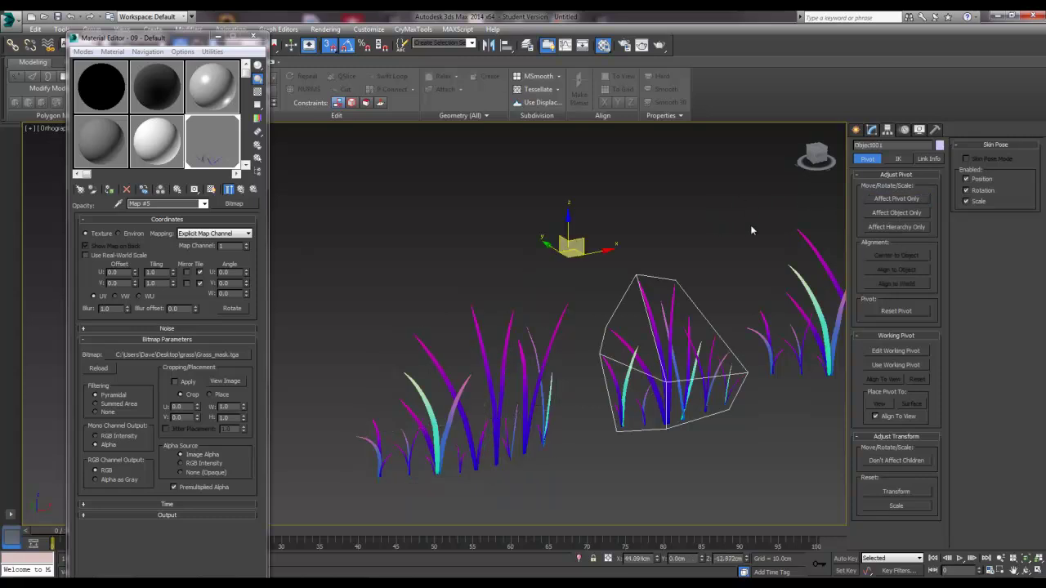
pyautogui.click(912, 198)
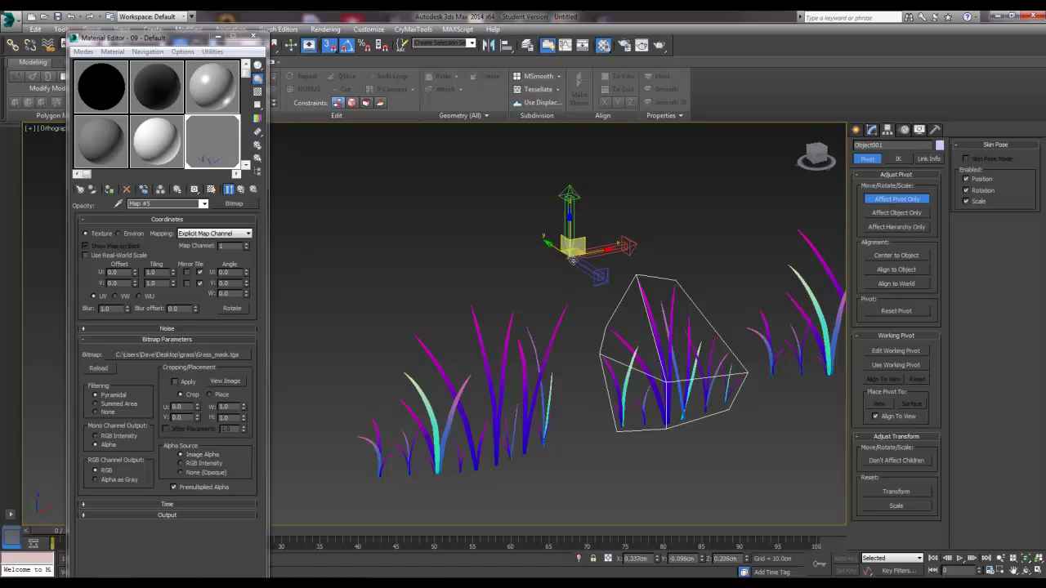
pyautogui.moveTo(572, 246)
pyautogui.mouseDown()
pyautogui.moveTo(646, 428)
pyautogui.moveTo(668, 416)
pyautogui.mouseUp()
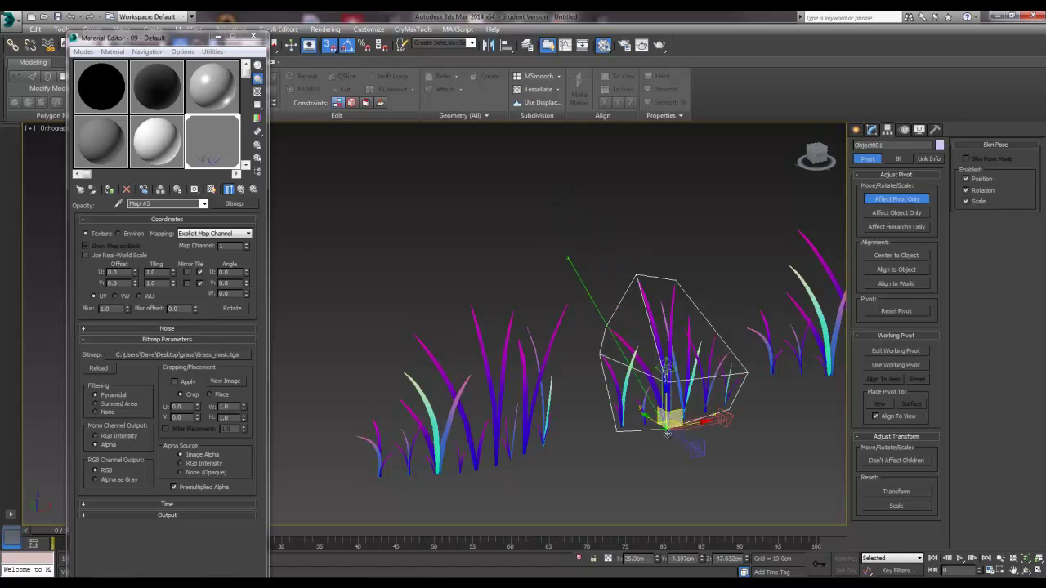
pyautogui.click(898, 200)
# Step: Move Plane002's pivot down to its base, then view the clump side-on
pyautogui.click(473, 292)
pyautogui.scroll(-5, 474, 292)
pyautogui.scroll(5, 630, 303)
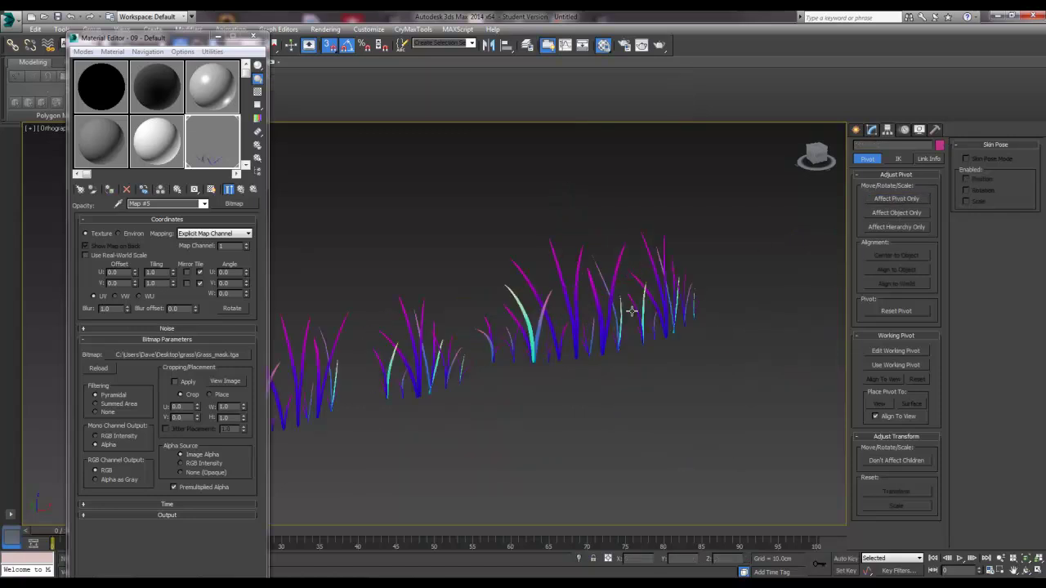
pyautogui.click(631, 311)
pyautogui.click(896, 199)
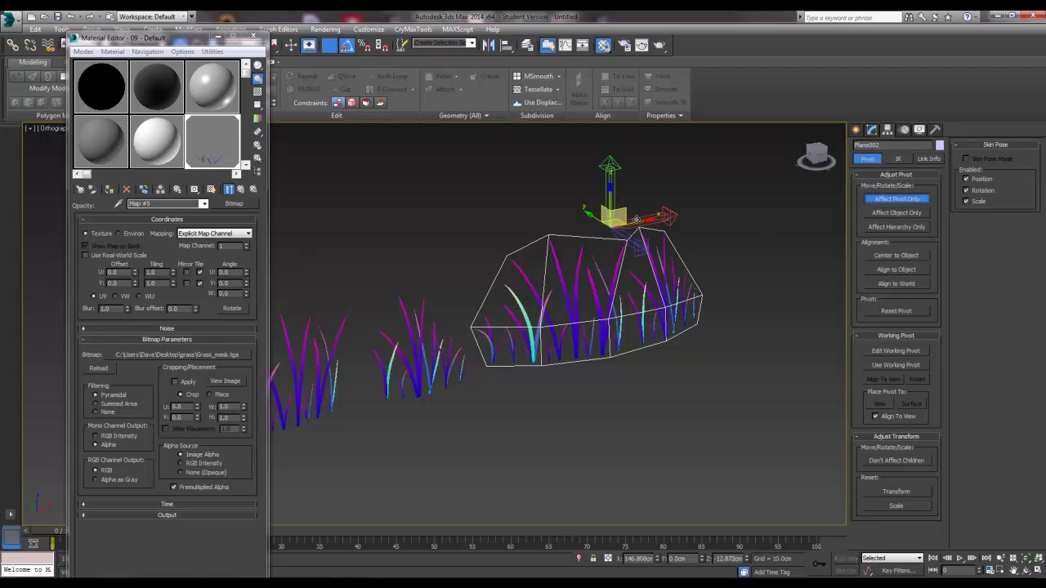
pyautogui.moveTo(610, 223); pyautogui.dragTo(611, 347)
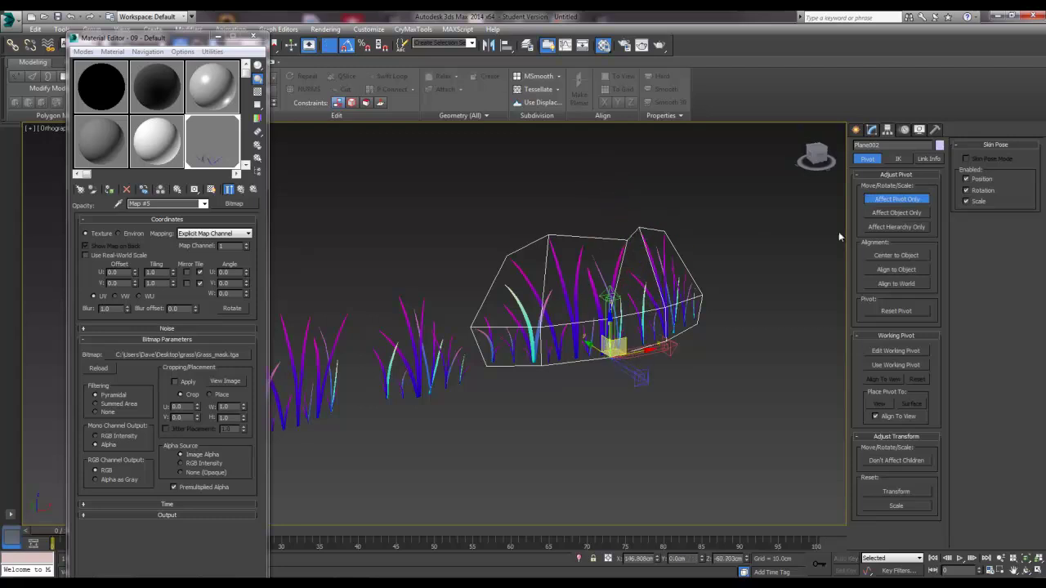
pyautogui.click(879, 199)
pyautogui.click(770, 390)
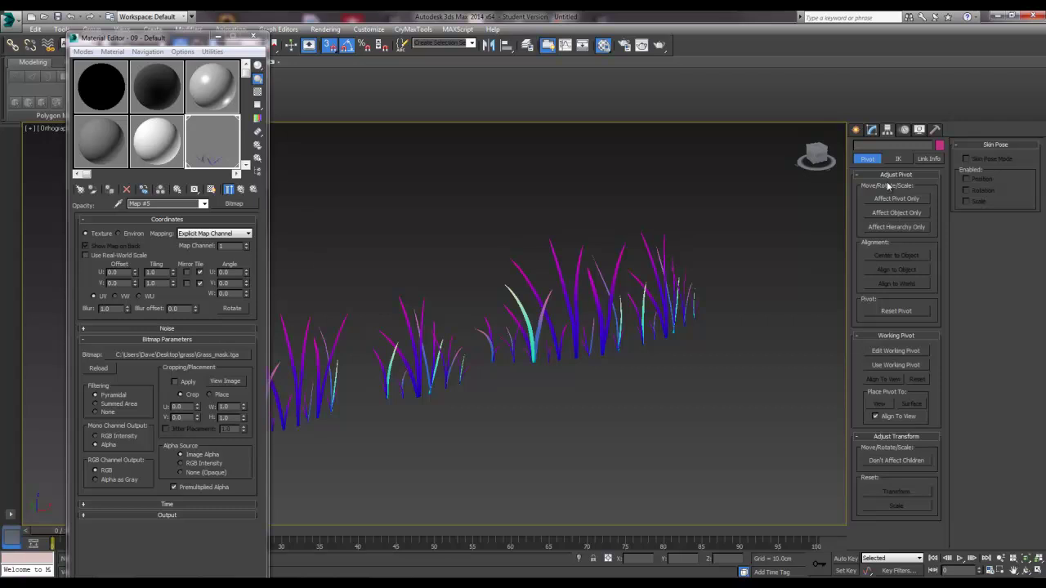
pyautogui.click(675, 341)
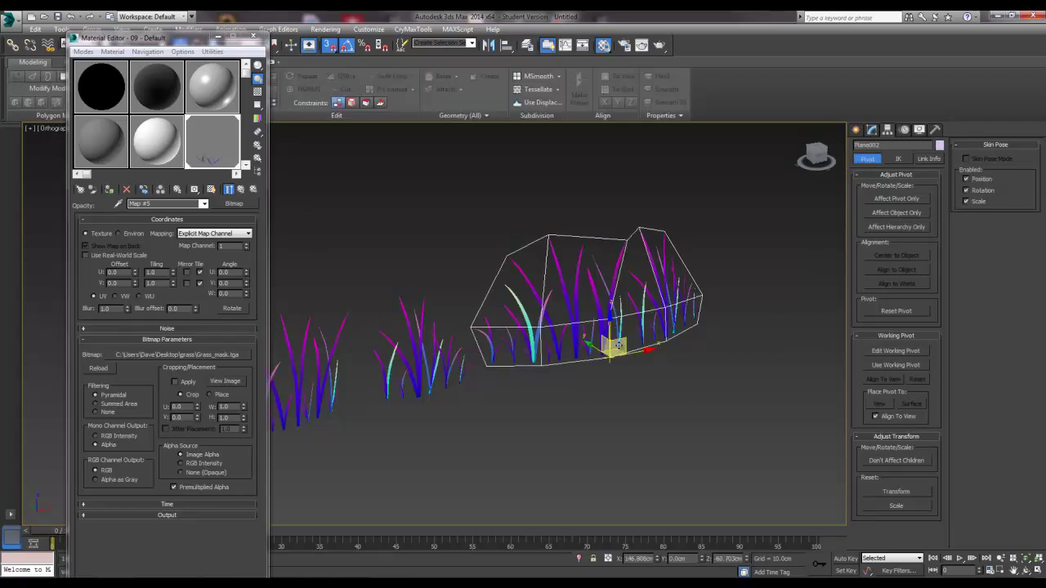
pyautogui.moveTo(675, 341)
pyautogui.keyDown('alt'); pyautogui.mouseDown(button='middle')
pyautogui.moveTo(616, 367)
pyautogui.moveTo(665, 379)
pyautogui.mouseUp(button='middle'); pyautogui.keyUp('alt')
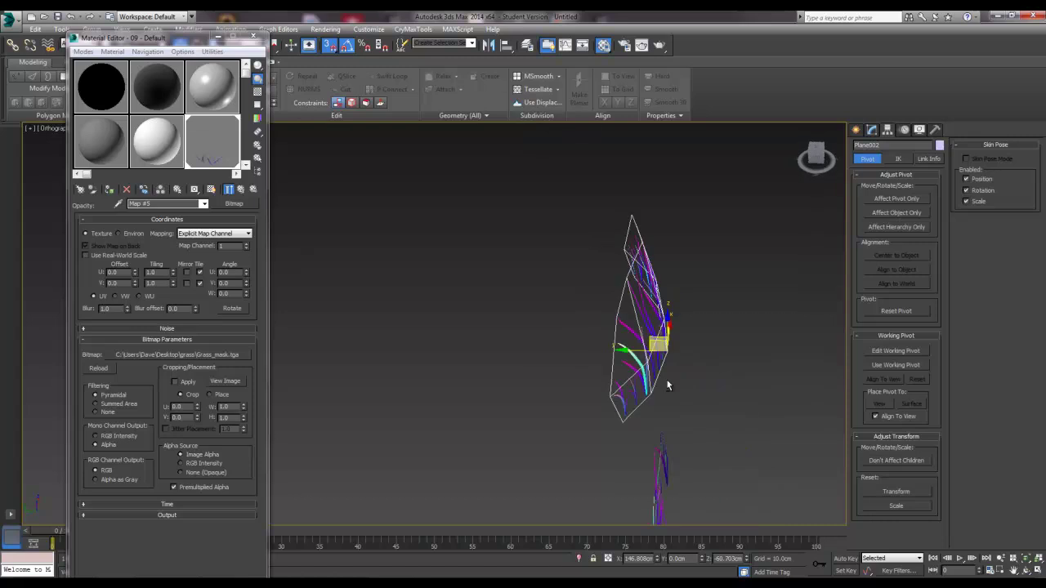
# Step: Rotate out a crossed copy of the Plane004 grass card and show the home grid
pyautogui.press('e')
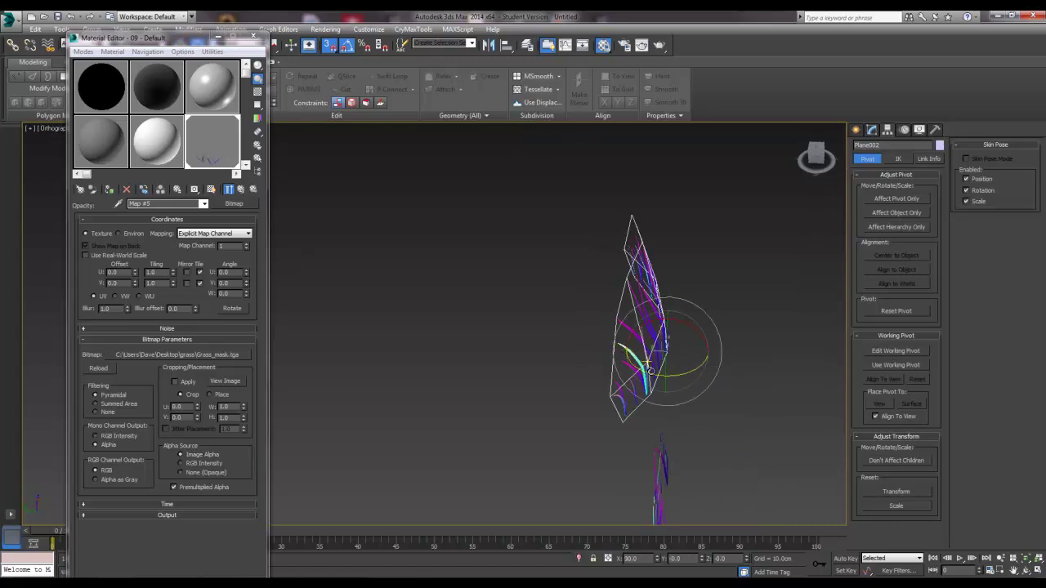
pyautogui.keyDown('shift'); pyautogui.moveTo(651, 371); pyautogui.dragTo(754, 367); pyautogui.keyUp('shift')
pyautogui.click(528, 342)
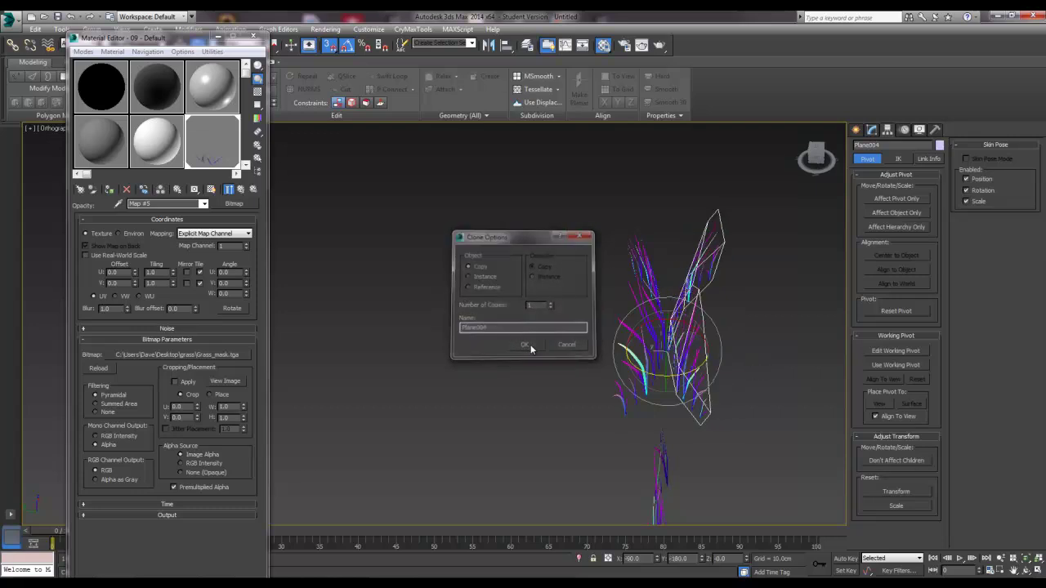
pyautogui.moveTo(653, 359); pyautogui.dragTo(611, 352)
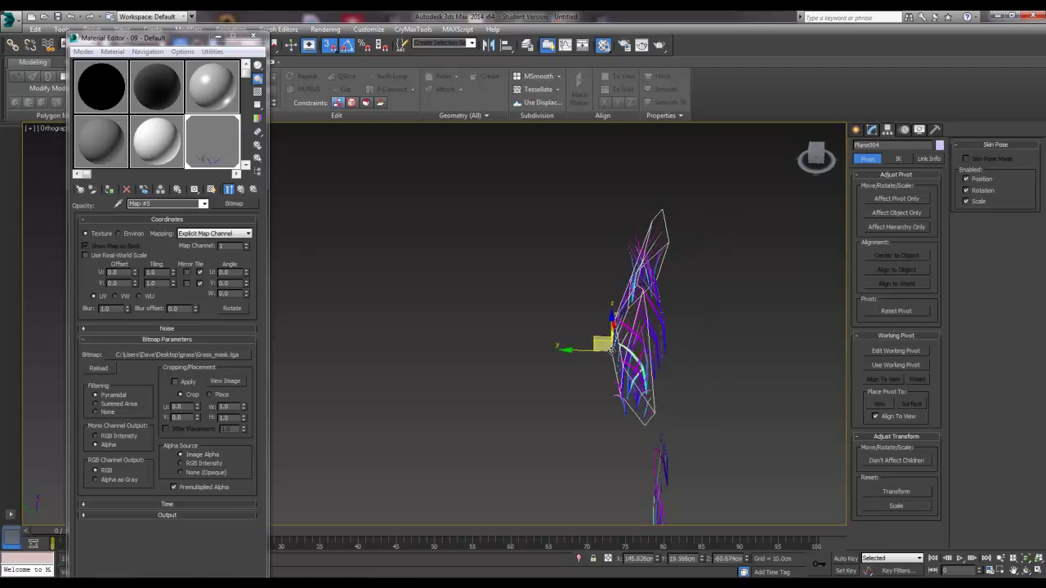
pyautogui.press('g')
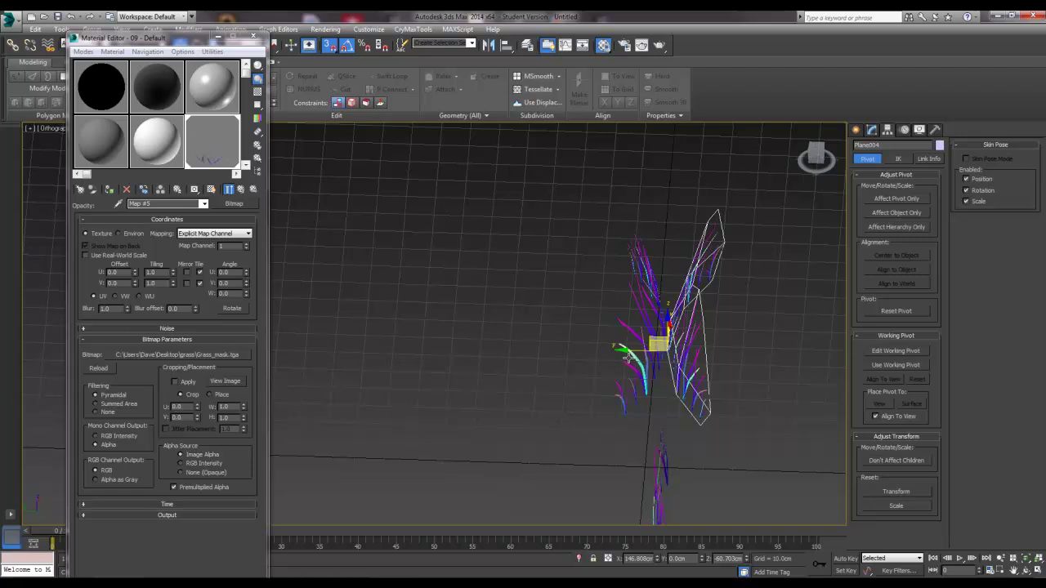
pyautogui.moveTo(623, 356)
pyautogui.keyDown('alt'); pyautogui.mouseDown(button='middle')
pyautogui.moveTo(560, 320)
pyautogui.moveTo(567, 333)
pyautogui.mouseUp(button='middle'); pyautogui.keyUp('alt')
# Step: In Front view, lift the four selected grass objects up onto the ground line
pyautogui.scroll(-5, 566, 333)
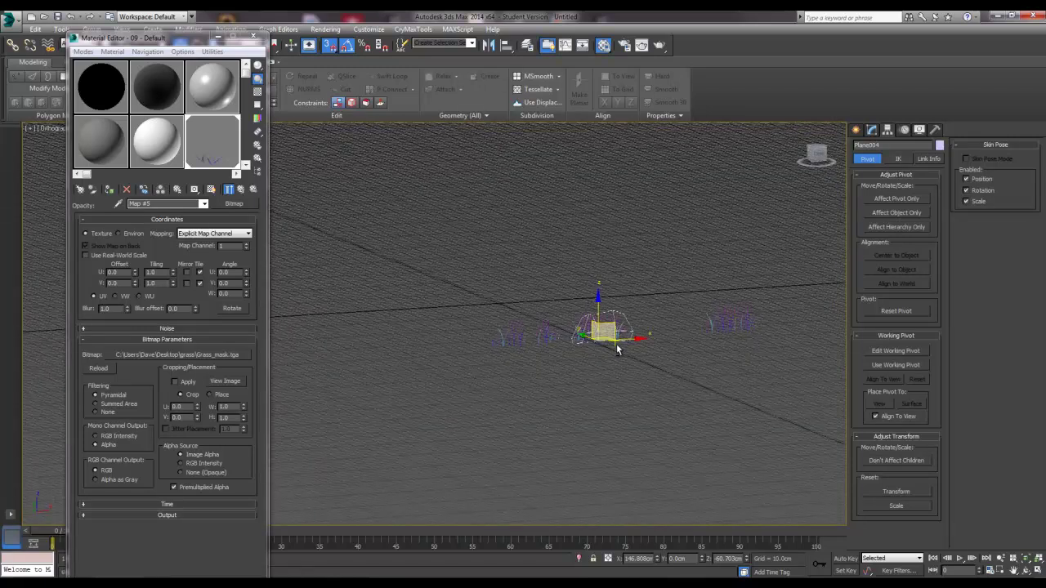
pyautogui.press('f')
pyautogui.scroll(-2, 615, 352)
pyautogui.scroll(-3, 616, 362)
pyautogui.scroll(-2, 572, 360)
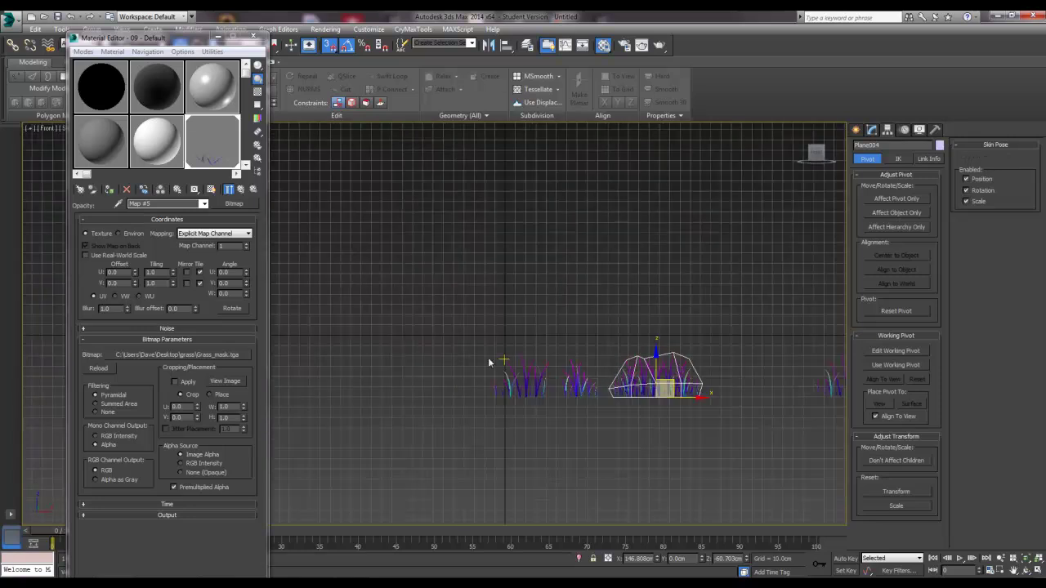
pyautogui.moveTo(482, 337); pyautogui.dragTo(712, 428)
pyautogui.moveTo(609, 374)
pyautogui.mouseDown()
pyautogui.moveTo(602, 310)
pyautogui.moveTo(594, 314)
pyautogui.mouseUp()
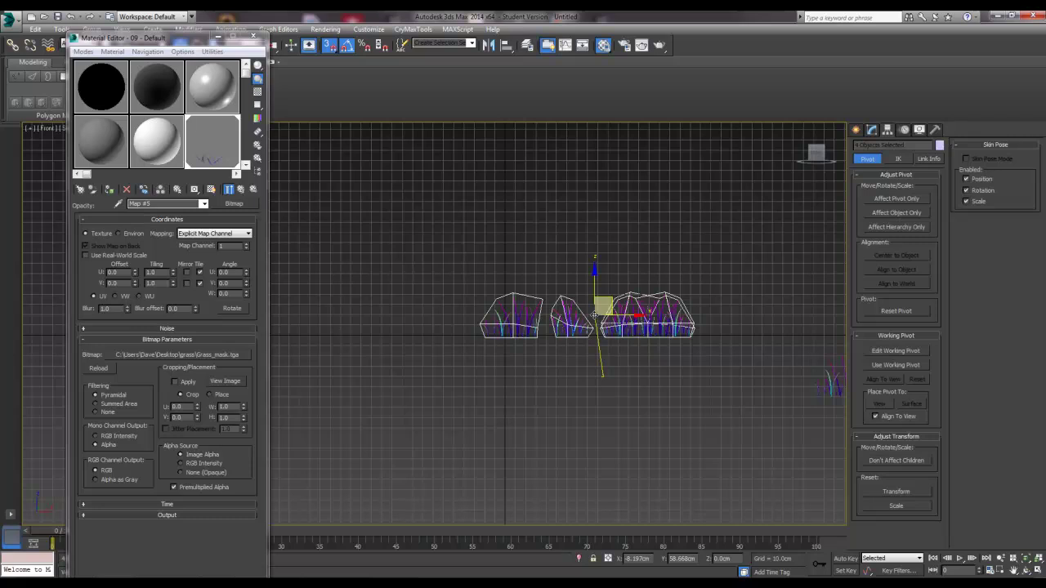
pyautogui.scroll(2, 613, 343)
pyautogui.scroll(3, 615, 343)
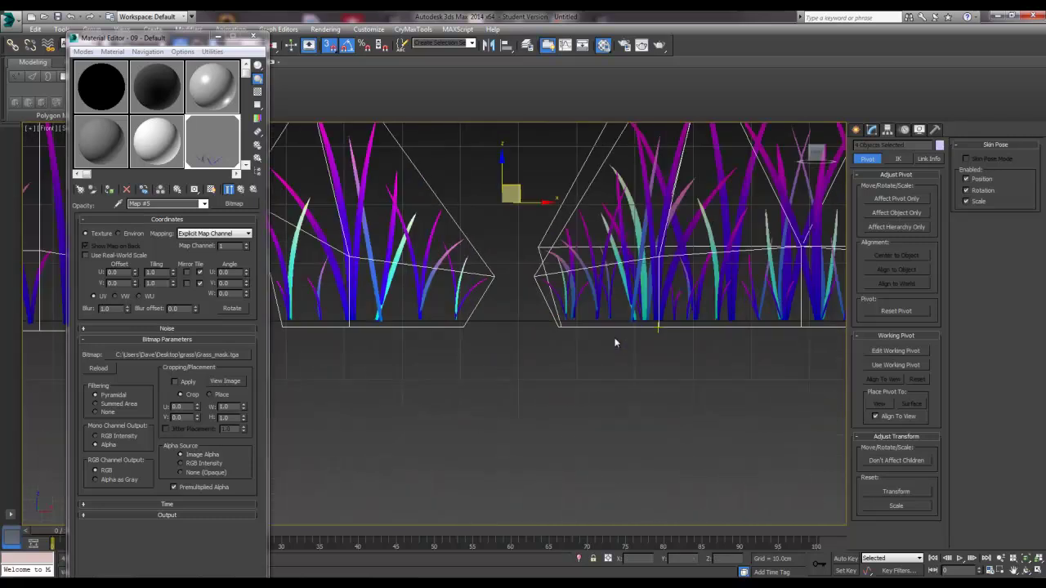
pyautogui.scroll(-5, 615, 343)
pyautogui.click(607, 355)
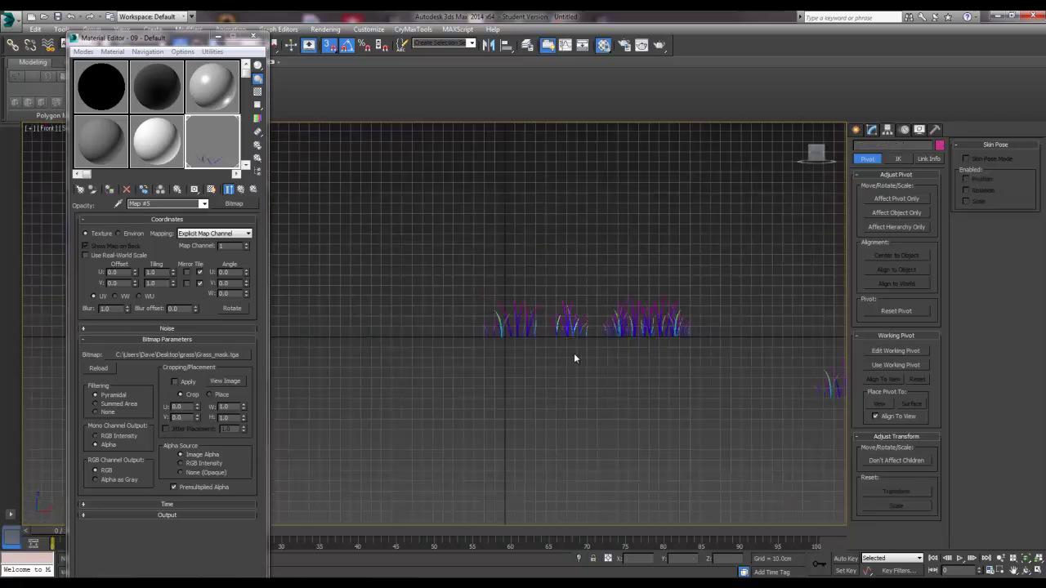
pyautogui.moveTo(581, 360)
pyautogui.keyDown('alt'); pyautogui.mouseDown(button='middle')
pyautogui.moveTo(626, 392)
pyautogui.moveTo(579, 321)
pyautogui.moveTo(721, 356)
pyautogui.moveTo(621, 367)
pyautogui.mouseUp(button='middle'); pyautogui.keyUp('alt')
# Step: Slide one grass plane left along X and inspect the row from the side
pyautogui.click(638, 284)
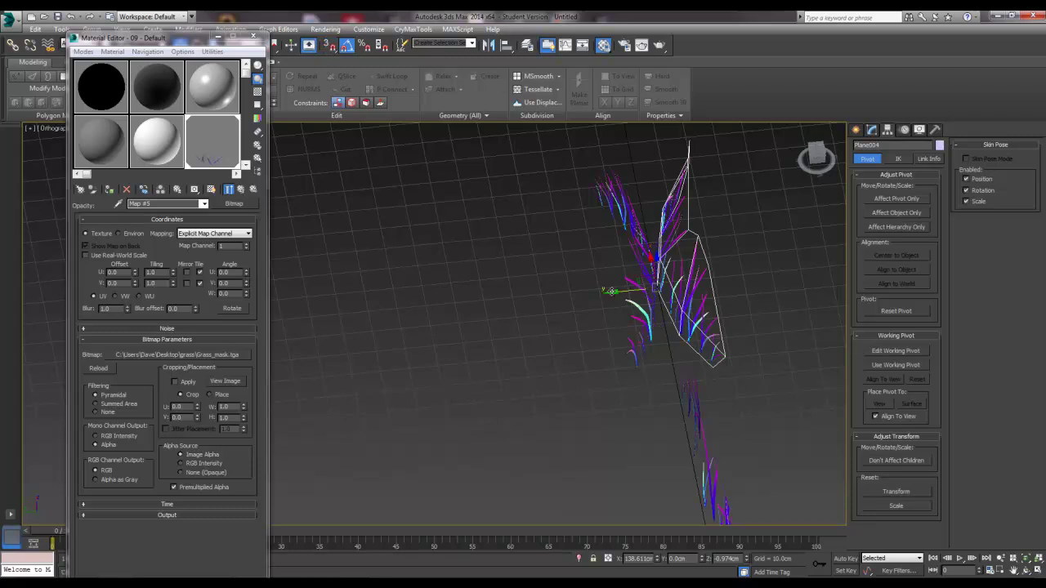
pyautogui.moveTo(612, 292); pyautogui.dragTo(549, 295)
pyautogui.keyDown('alt'); pyautogui.moveTo(548, 326); pyautogui.dragTo(588, 319, button='middle'); pyautogui.keyUp('alt')
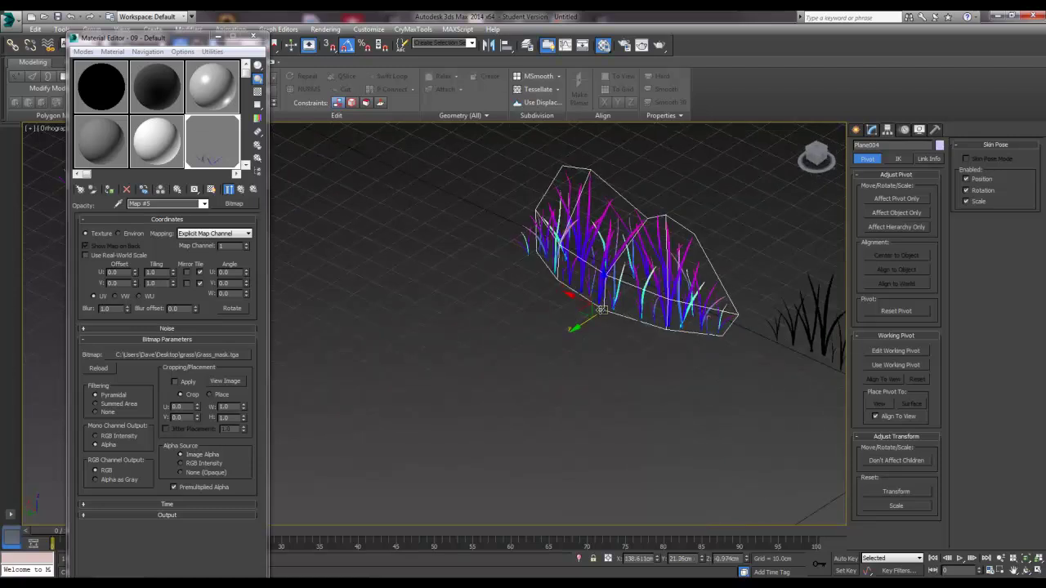
pyautogui.click(625, 329)
pyautogui.scroll(4, 639, 282)
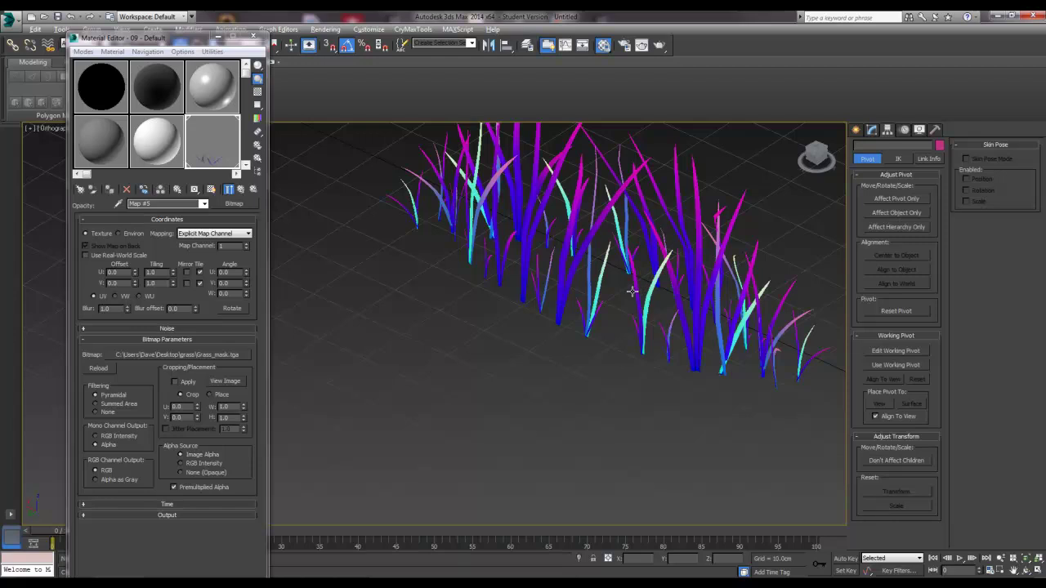
pyautogui.moveTo(639, 283)
pyautogui.keyDown('alt'); pyautogui.mouseDown(button='middle')
pyautogui.moveTo(502, 276)
pyautogui.moveTo(474, 245)
pyautogui.moveTo(486, 265)
pyautogui.moveTo(397, 281)
pyautogui.moveTo(297, 278)
pyautogui.moveTo(274, 302)
pyautogui.mouseUp(button='middle'); pyautogui.keyUp('alt')
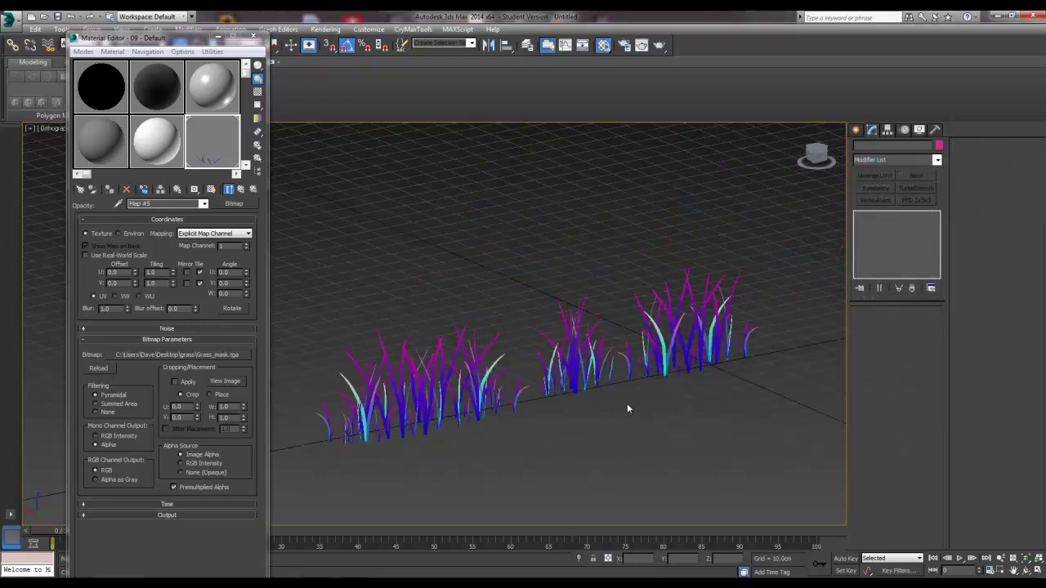
# Step: Attach a neighbouring grass card into each of the left and middle clumps
pyautogui.click(539, 384)
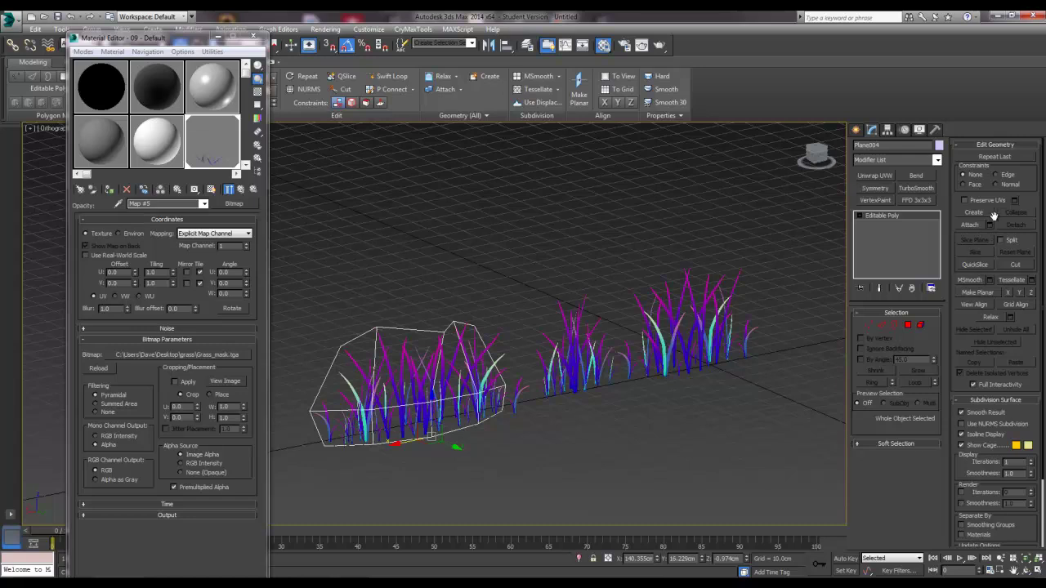
pyautogui.click(970, 224)
pyautogui.click(424, 359)
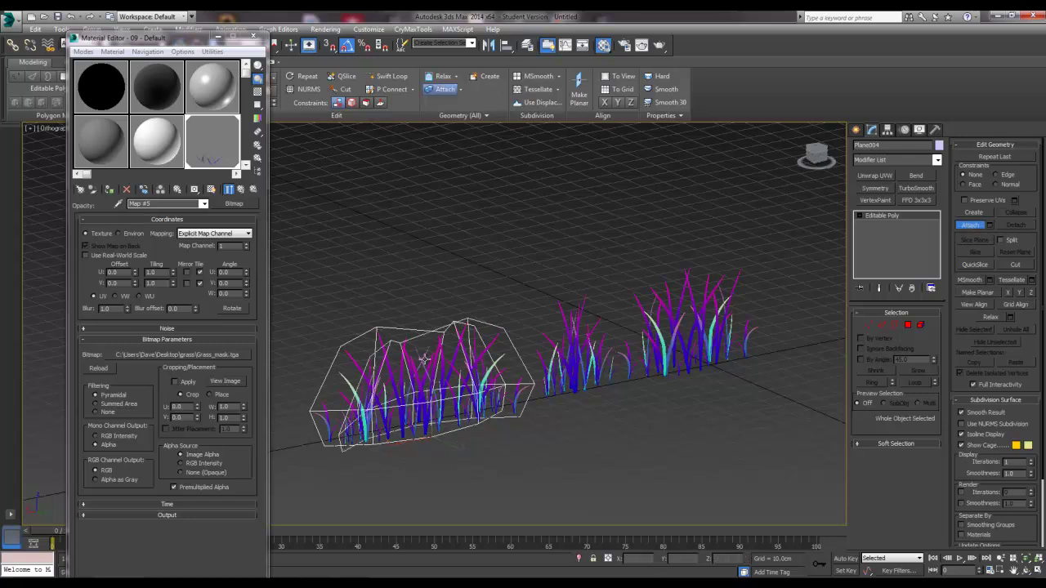
pyautogui.click(969, 224)
pyautogui.click(642, 451)
pyautogui.click(582, 372)
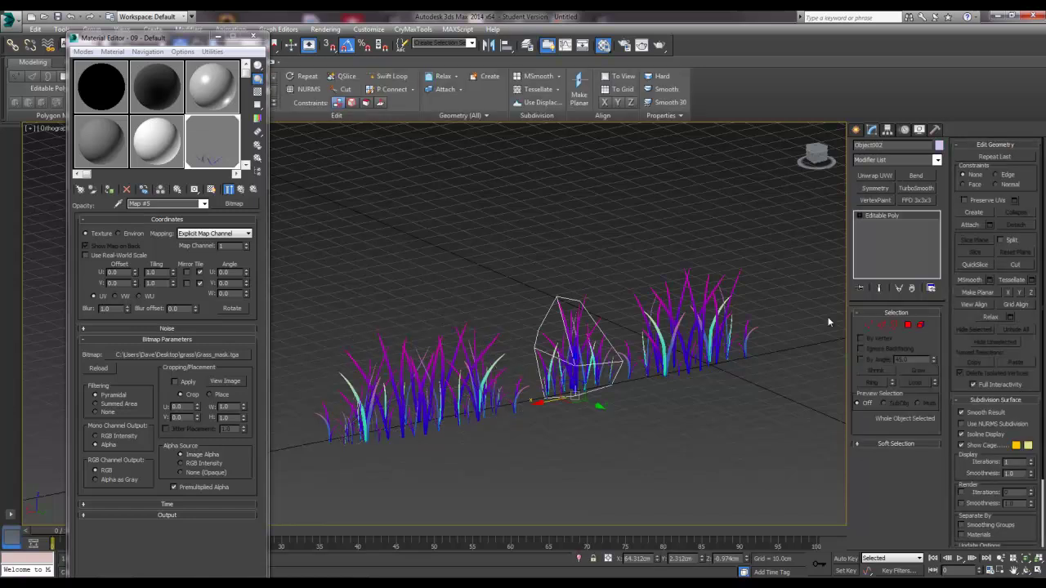
pyautogui.click(972, 225)
pyautogui.click(592, 325)
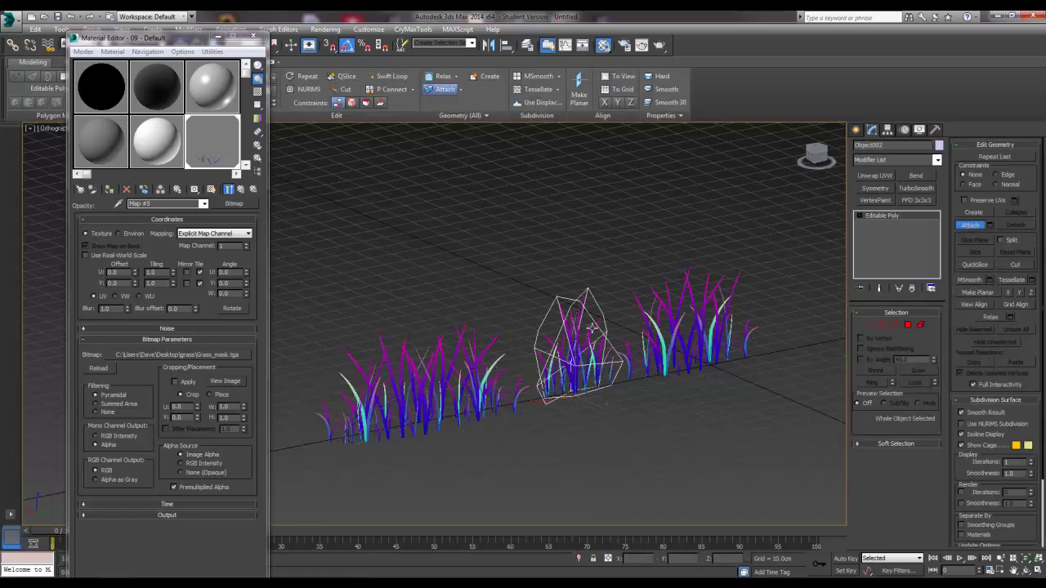
pyautogui.rightClick(711, 382)
pyautogui.click(719, 381)
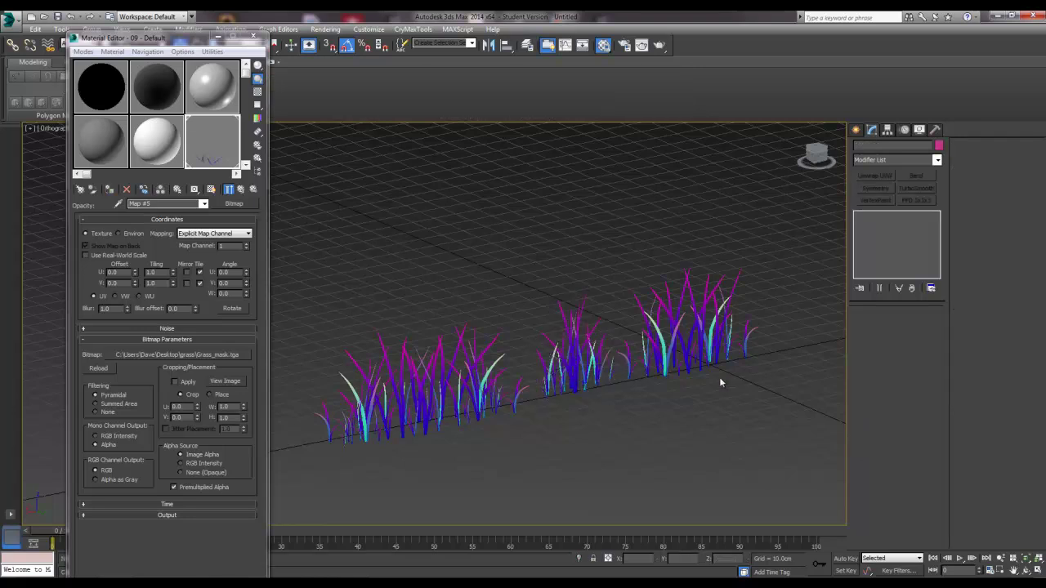
# Step: Attach another grass card into the right clump, then orbit to a side view
pyautogui.click(689, 337)
pyautogui.click(971, 226)
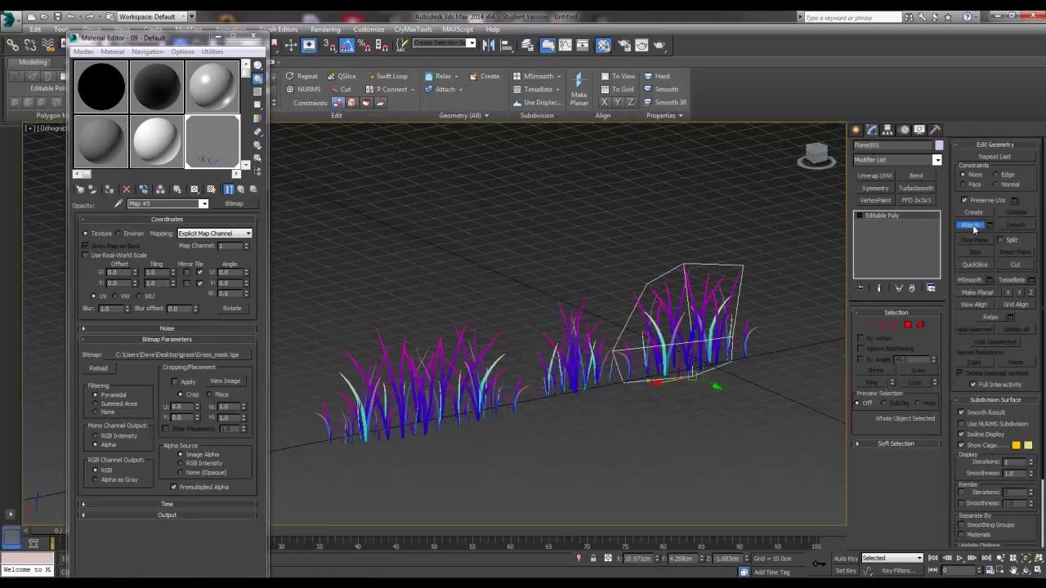
pyautogui.click(663, 298)
pyautogui.press('Escape')
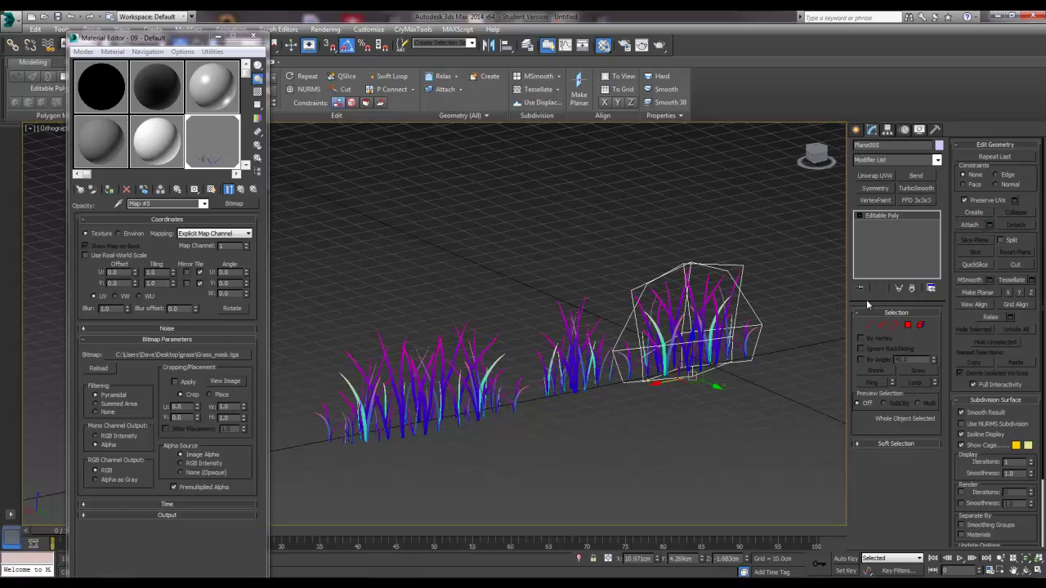
pyautogui.click(645, 455)
pyautogui.moveTo(645, 455)
pyautogui.keyDown('alt'); pyautogui.mouseDown(button='middle')
pyautogui.moveTo(523, 418)
pyautogui.moveTo(591, 444)
pyautogui.moveTo(666, 420)
pyautogui.moveTo(629, 430)
pyautogui.moveTo(677, 381)
pyautogui.moveTo(573, 398)
pyautogui.moveTo(599, 402)
pyautogui.moveTo(596, 381)
pyautogui.mouseUp(button='middle'); pyautogui.keyUp('alt')
# Step: Select all three merged clumps, move them along Y and drag out a clone
pyautogui.scroll(3, 472, 380)
pyautogui.click(472, 380)
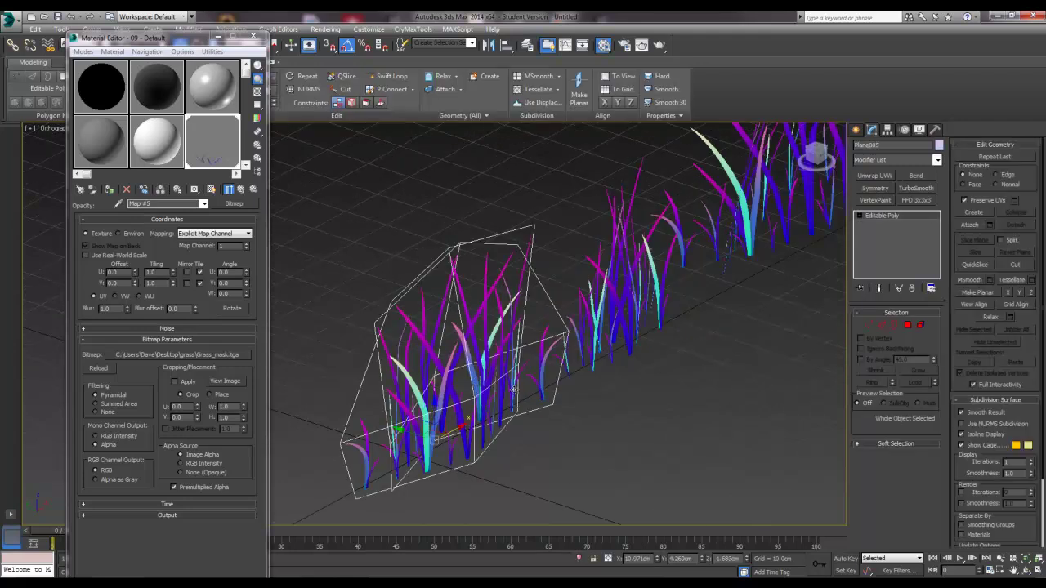
pyautogui.scroll(-3, 513, 390)
pyautogui.scroll(-2, 514, 388)
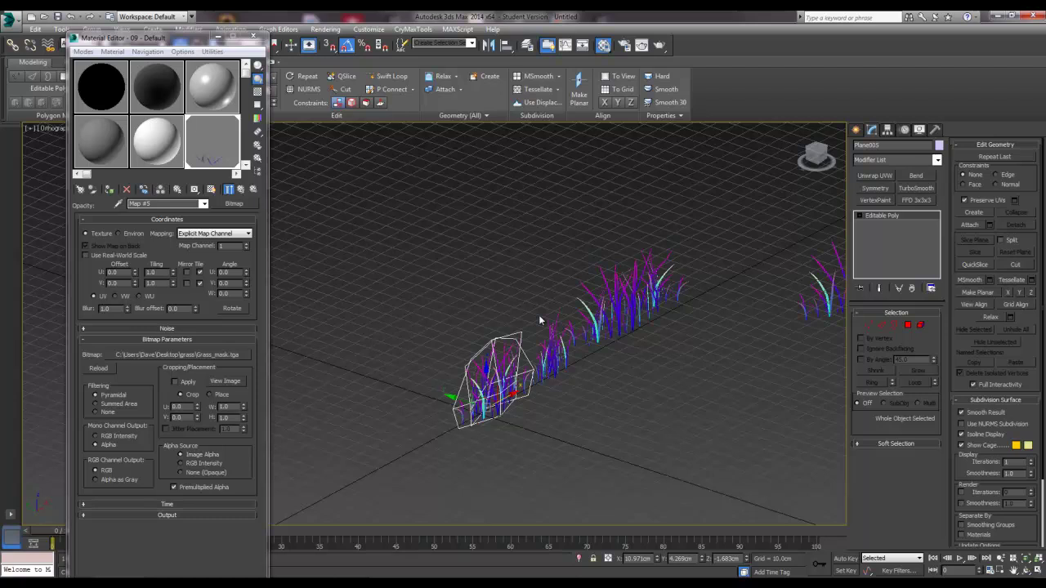
pyautogui.moveTo(538, 315)
pyautogui.keyDown('alt'); pyautogui.mouseDown(button='middle')
pyautogui.moveTo(584, 388)
pyautogui.moveTo(612, 403)
pyautogui.moveTo(565, 404)
pyautogui.moveTo(551, 436)
pyautogui.moveTo(518, 427)
pyautogui.moveTo(607, 422)
pyautogui.moveTo(568, 412)
pyautogui.moveTo(670, 377)
pyautogui.mouseUp(button='middle'); pyautogui.keyUp('alt')
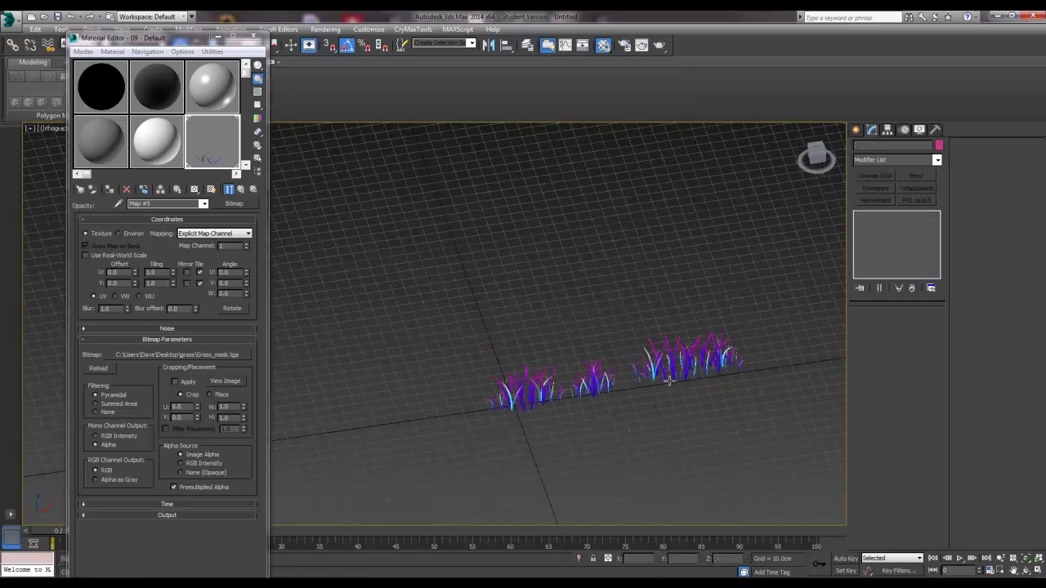
pyautogui.click(670, 378)
pyautogui.moveTo(498, 320); pyautogui.dragTo(723, 402)
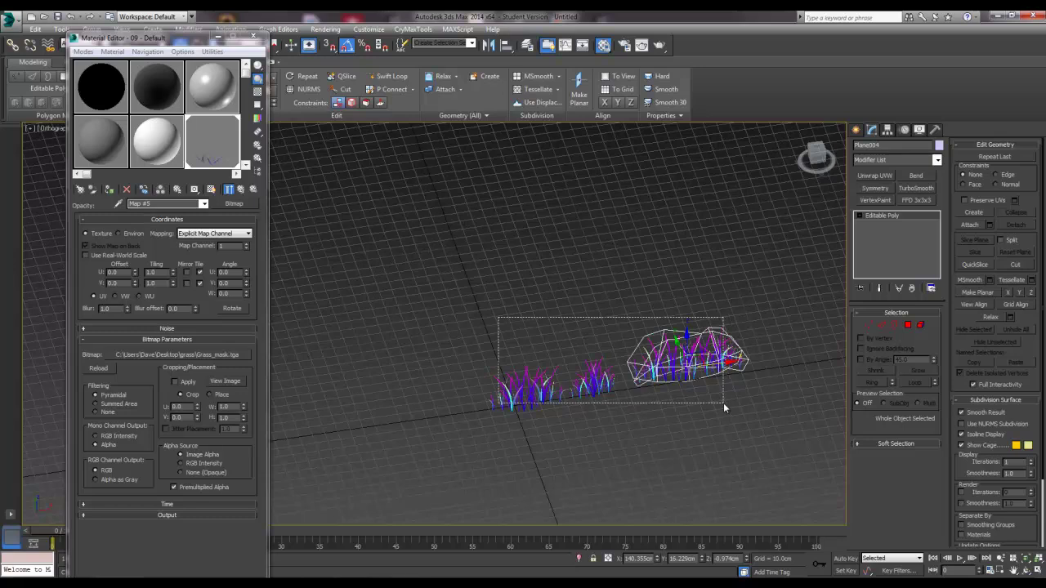
pyautogui.scroll(-4, 621, 425)
pyautogui.moveTo(607, 381)
pyautogui.mouseDown()
pyautogui.moveTo(720, 356)
pyautogui.moveTo(761, 385)
pyautogui.moveTo(527, 401)
pyautogui.mouseUp()
pyautogui.click(709, 411)
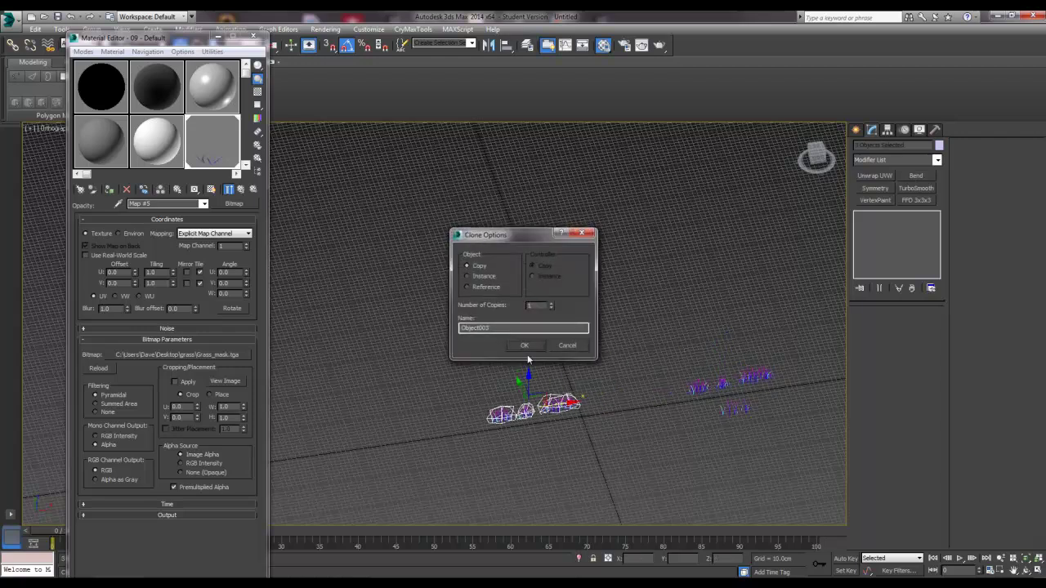
# Step: Confirm the clump copies, then move a single grass plane up toward the other grass
pyautogui.click(525, 347)
pyautogui.click(549, 447)
pyautogui.moveTo(516, 414)
pyautogui.keyDown('alt'); pyautogui.mouseDown(button='middle')
pyautogui.moveTo(576, 442)
pyautogui.moveTo(527, 399)
pyautogui.mouseUp(button='middle'); pyautogui.keyUp('alt')
pyautogui.click(537, 356)
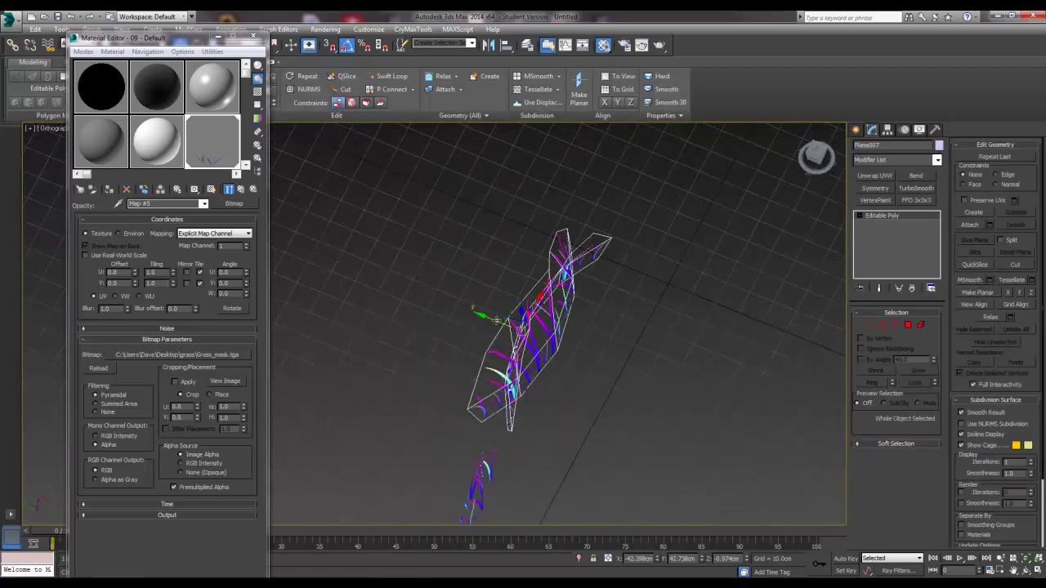
pyautogui.moveTo(497, 320); pyautogui.dragTo(604, 347)
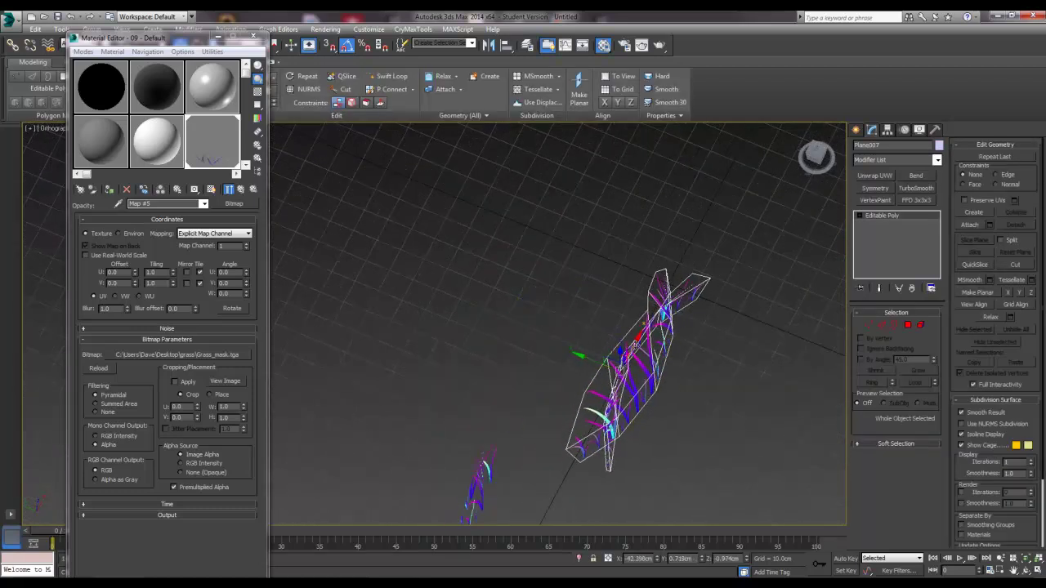
pyautogui.moveTo(603, 388)
pyautogui.mouseDown()
pyautogui.moveTo(638, 283)
pyautogui.moveTo(637, 302)
pyautogui.mouseUp()
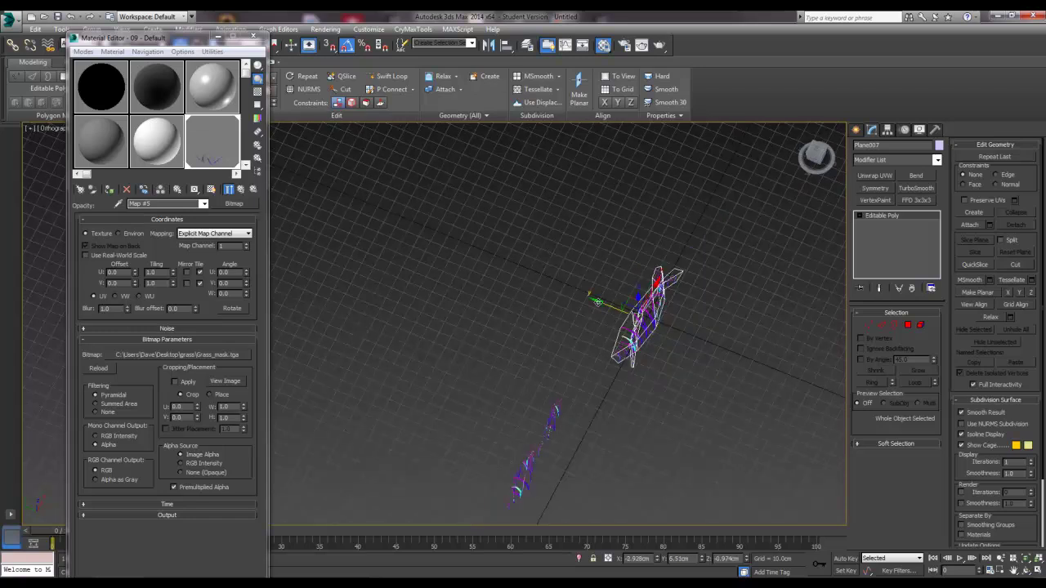
# Step: Copy the plane as Plane008, rotate it across the original and nudge it along X
pyautogui.moveTo(597, 302)
pyautogui.keyDown('shift'); pyautogui.mouseDown()
pyautogui.moveTo(666, 324)
pyautogui.moveTo(661, 337)
pyautogui.mouseUp(); pyautogui.keyUp('shift')
pyautogui.click(524, 344)
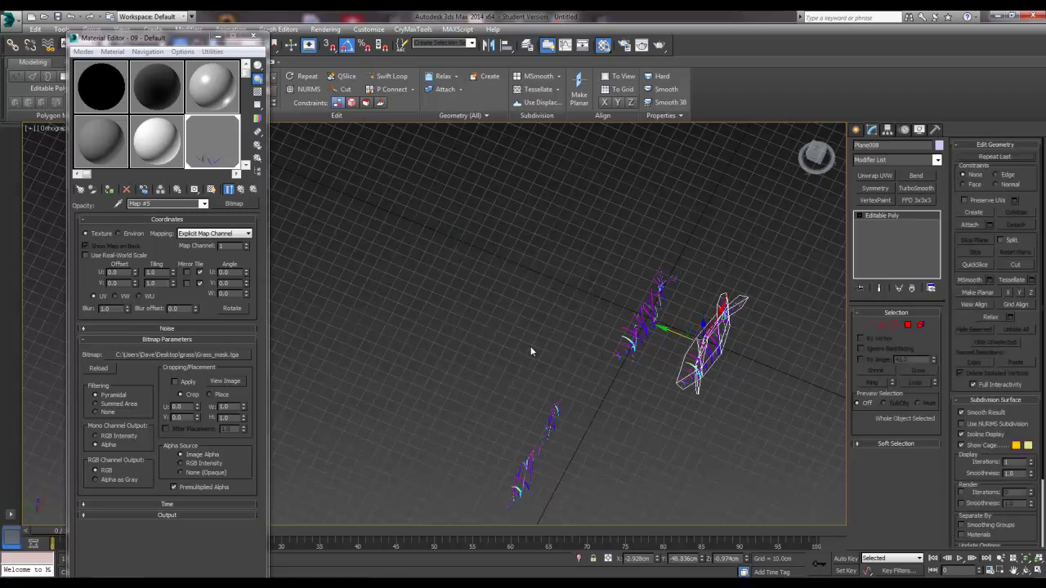
pyautogui.press('e')
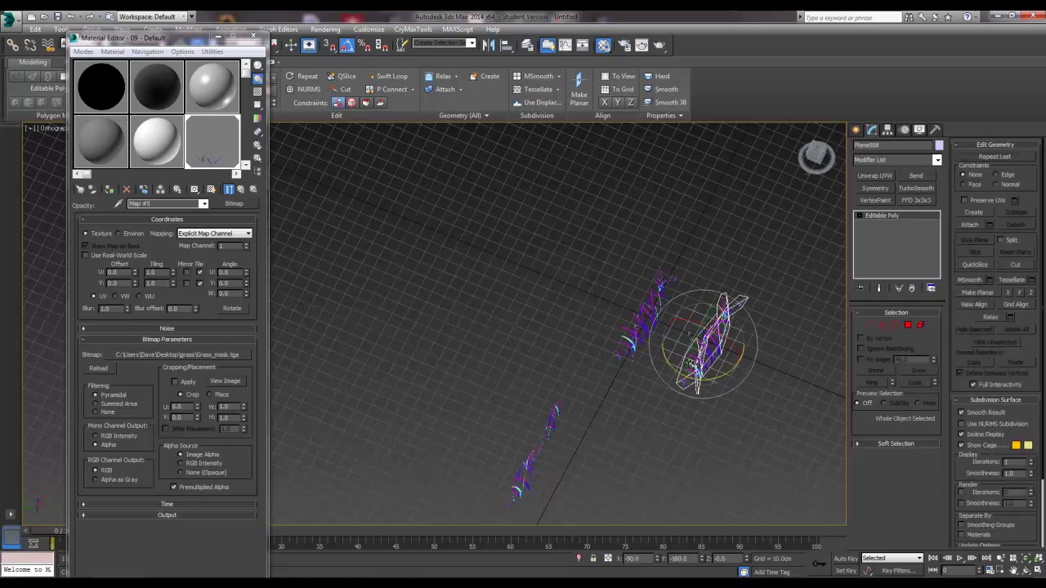
pyautogui.moveTo(691, 373); pyautogui.dragTo(719, 309)
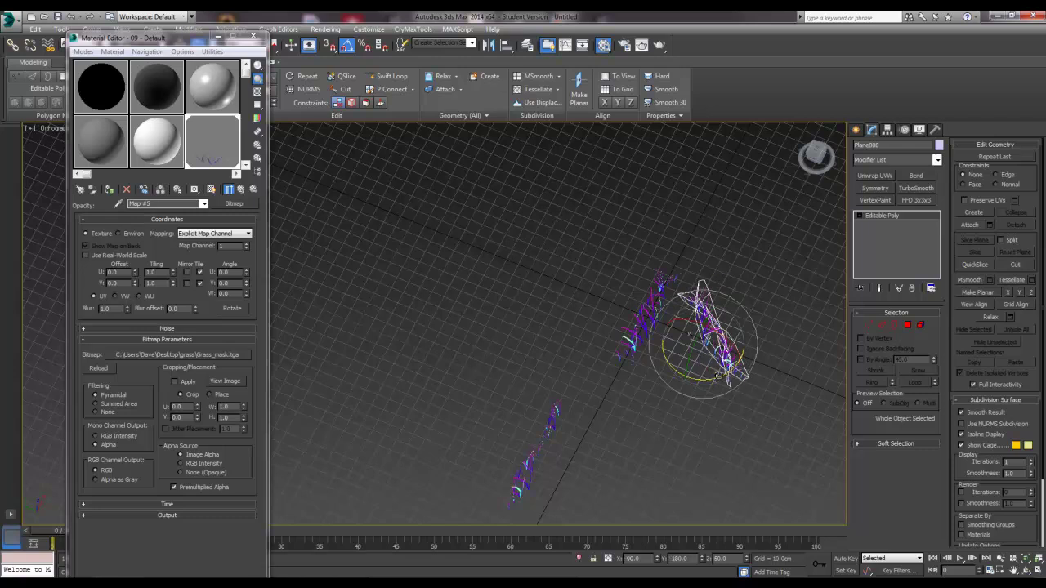
pyautogui.press('w')
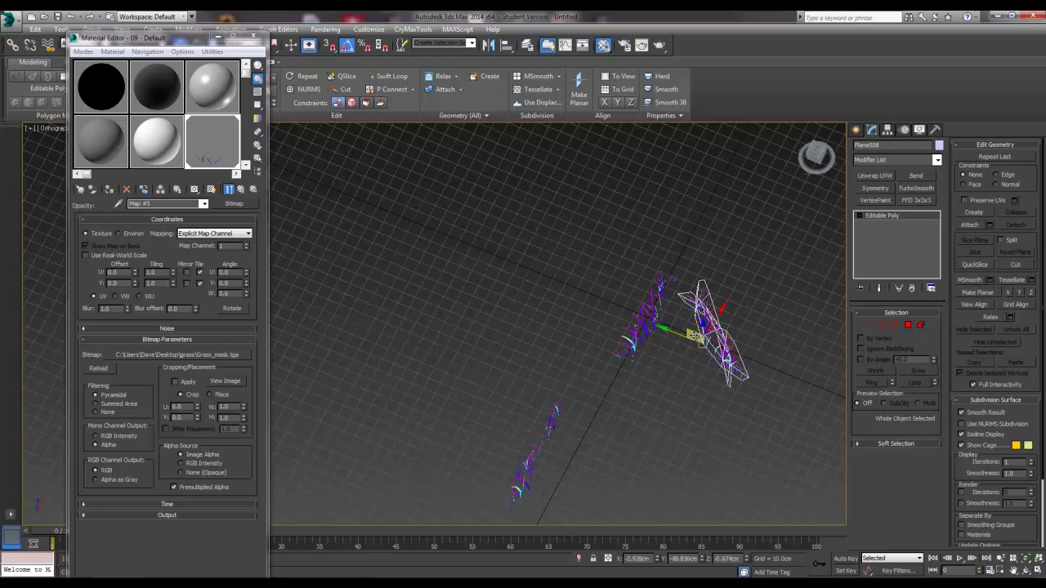
pyautogui.moveTo(702, 341); pyautogui.dragTo(664, 316)
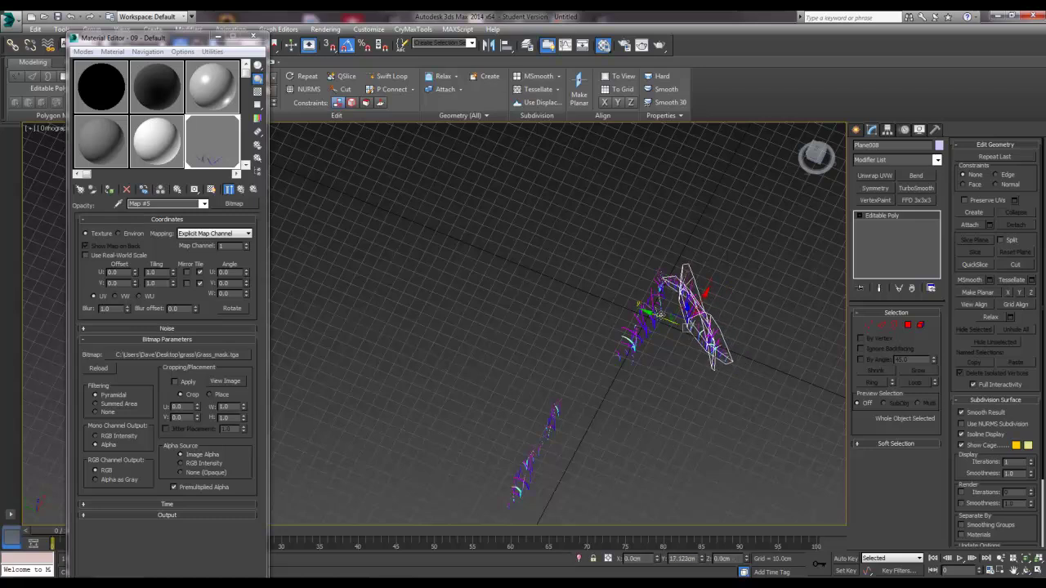
# Step: Orbit around the rows and select grass cards such as Plane009 and Plane006 to densify the clump
pyautogui.click(755, 316)
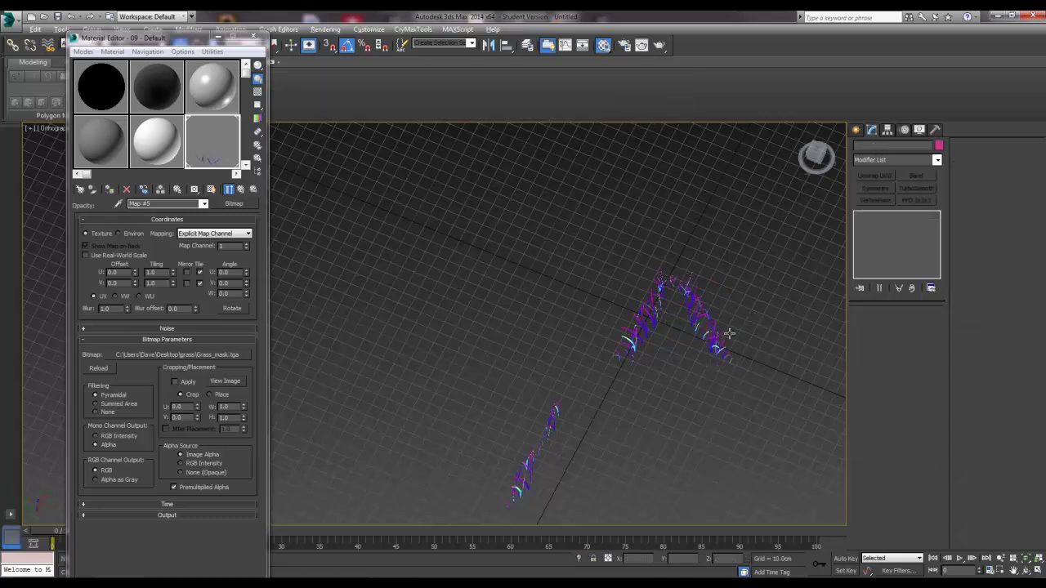
pyautogui.keyDown('alt'); pyautogui.moveTo(728, 332); pyautogui.dragTo(719, 360, button='middle'); pyautogui.keyUp('alt')
pyautogui.click(724, 372)
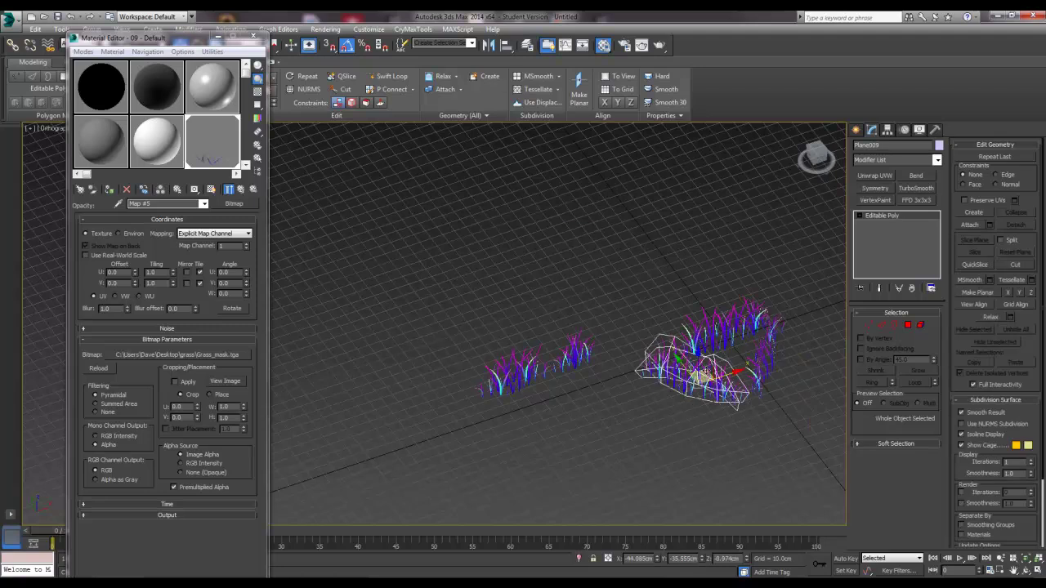
pyautogui.moveTo(572, 360)
pyautogui.keyDown('alt'); pyautogui.mouseDown(button='middle')
pyautogui.moveTo(599, 362)
pyautogui.moveTo(457, 343)
pyautogui.moveTo(502, 311)
pyautogui.mouseUp(button='middle'); pyautogui.keyUp('alt')
pyautogui.click(599, 362)
pyautogui.click(447, 354)
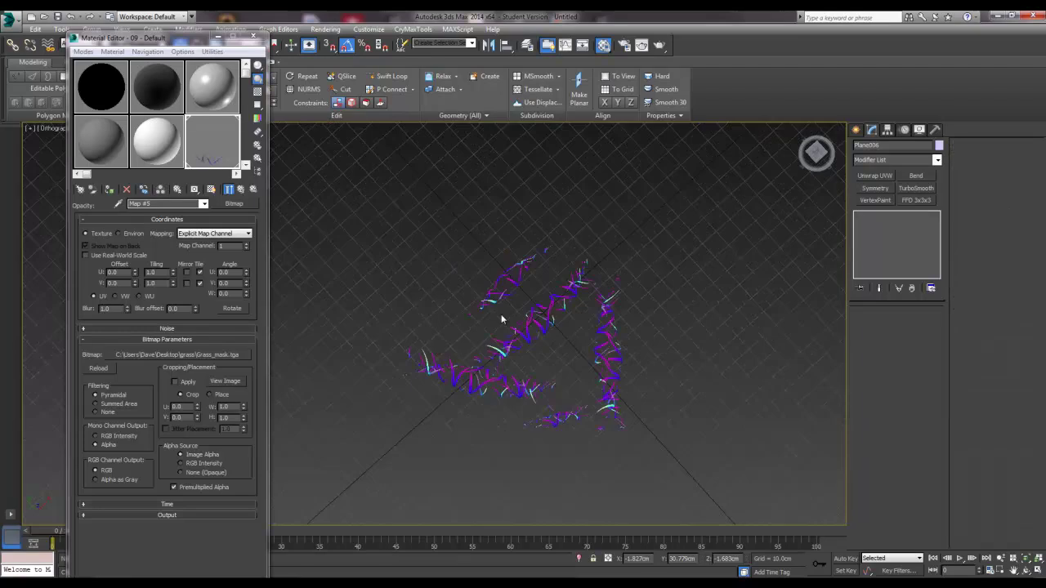
pyautogui.keyDown('alt'); pyautogui.moveTo(383, 302); pyautogui.dragTo(490, 327, button='middle'); pyautogui.keyUp('alt')
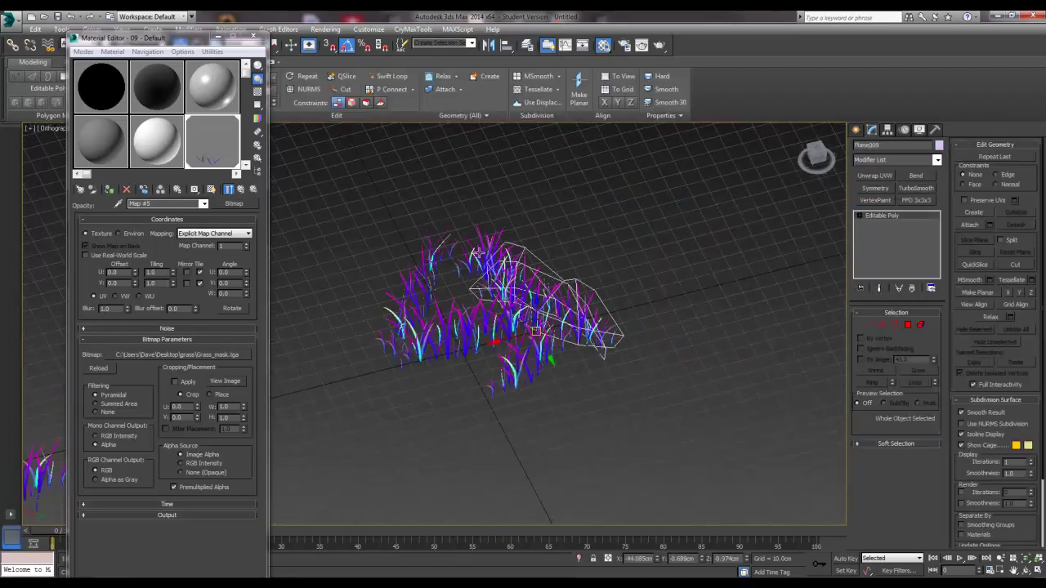
pyautogui.click(555, 384)
pyautogui.moveTo(556, 384)
pyautogui.keyDown('alt'); pyautogui.mouseDown(button='middle')
pyautogui.moveTo(609, 390)
pyautogui.moveTo(540, 385)
pyautogui.mouseUp(button='middle'); pyautogui.keyUp('alt')
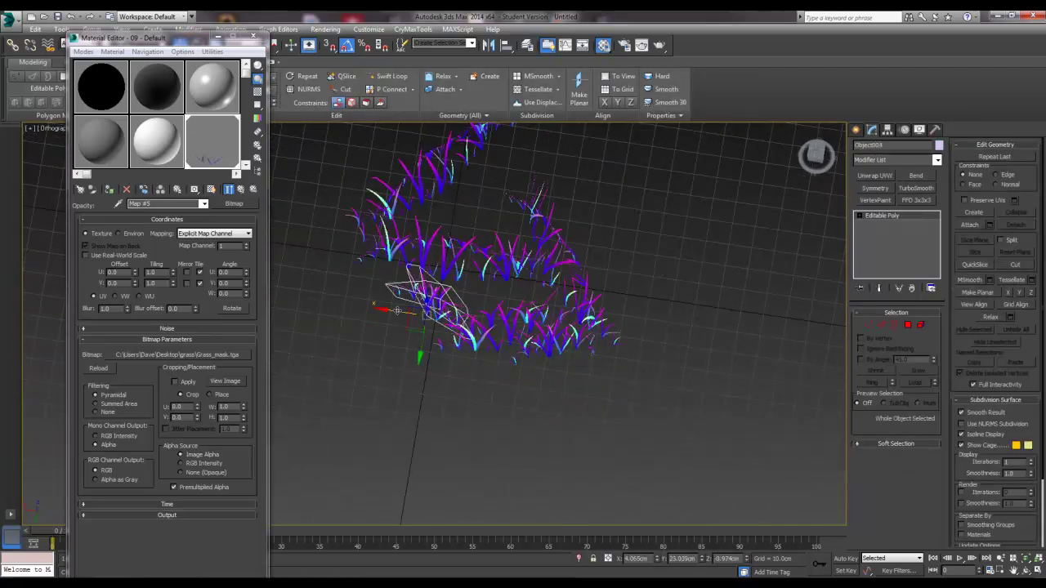
pyautogui.moveTo(531, 272)
pyautogui.keyDown('alt'); pyautogui.mouseDown(button='middle')
pyautogui.moveTo(597, 369)
pyautogui.moveTo(607, 349)
pyautogui.mouseUp(button='middle'); pyautogui.keyUp('alt')
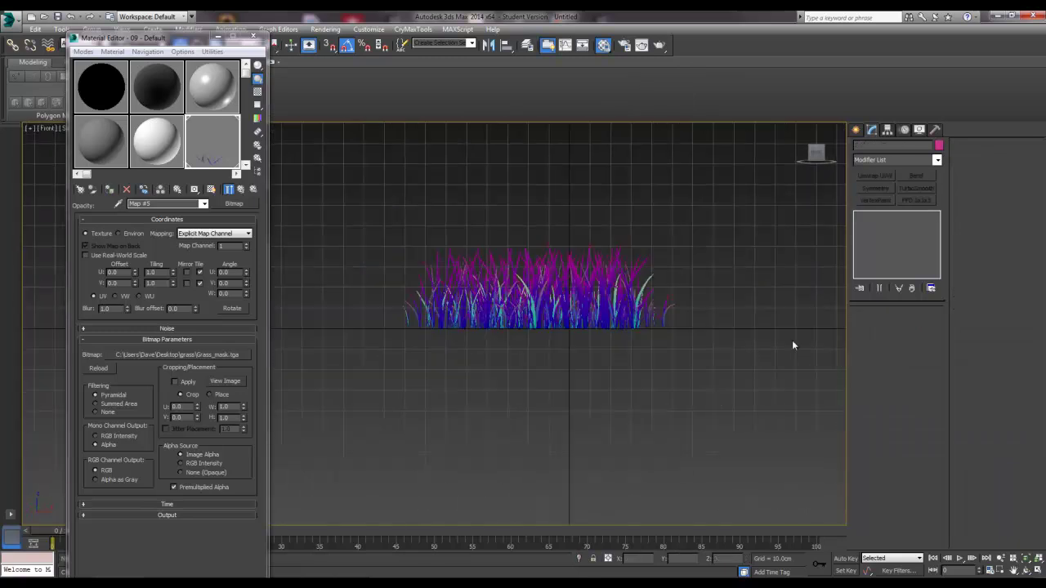
pyautogui.keyDown('alt'); pyautogui.moveTo(612, 281); pyautogui.dragTo(480, 317, button='middle'); pyautogui.keyUp('alt')
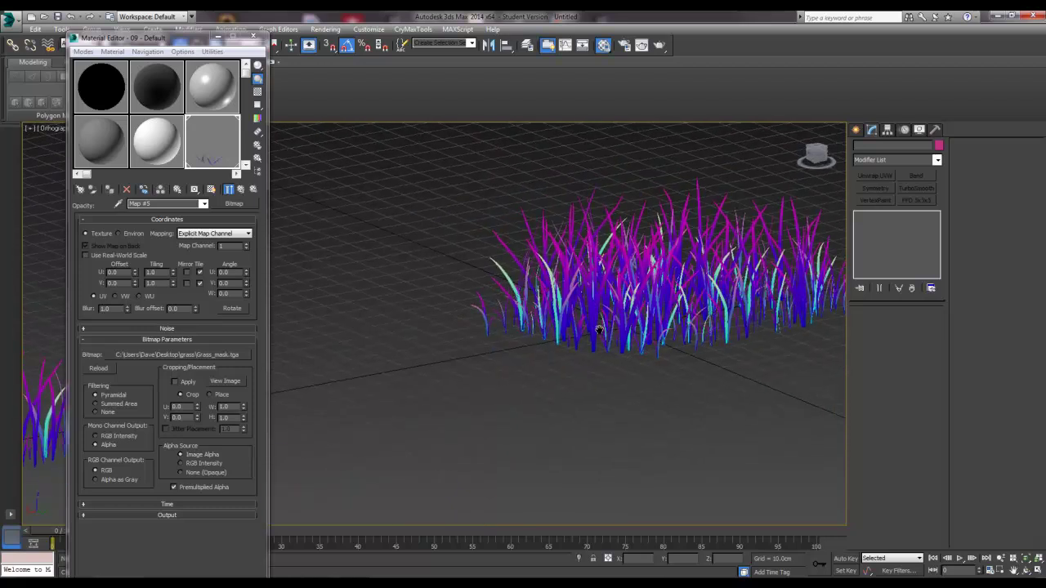
pyautogui.moveTo(479, 318)
pyautogui.keyDown('alt'); pyautogui.mouseDown(button='middle')
pyautogui.moveTo(612, 357)
pyautogui.moveTo(505, 340)
pyautogui.mouseUp(button='middle'); pyautogui.keyUp('alt')
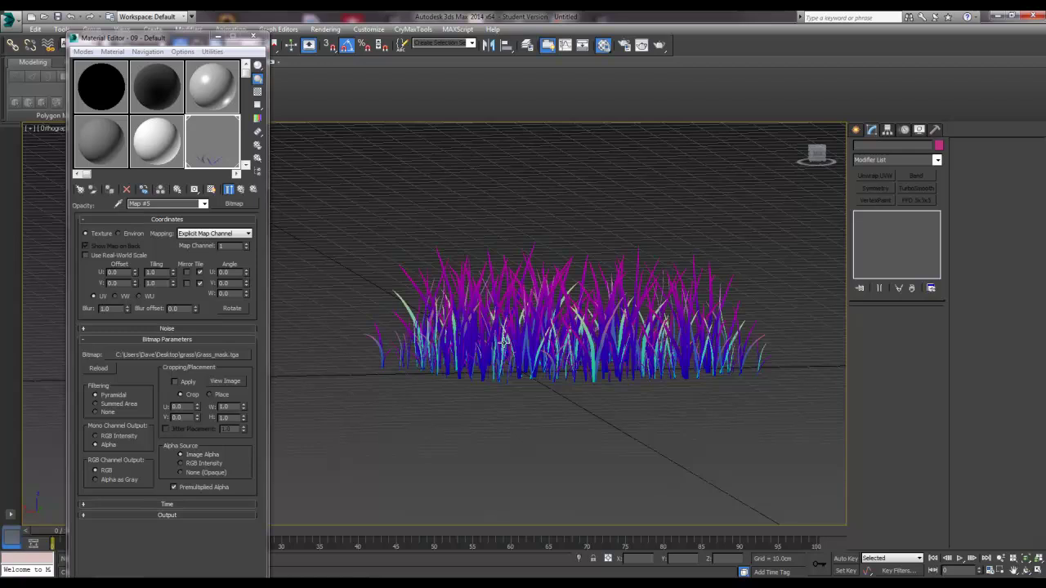
pyautogui.click(532, 325)
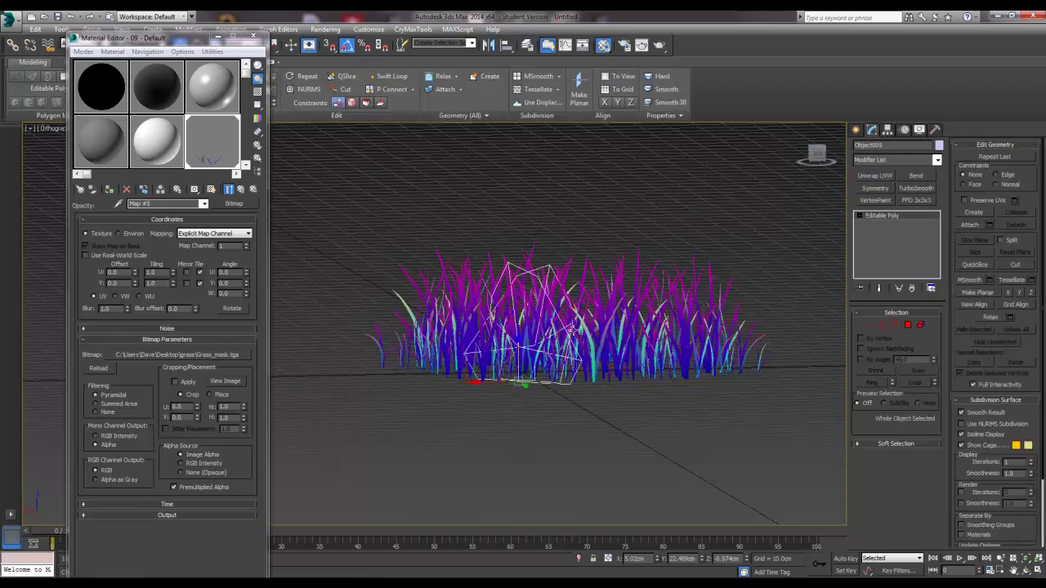
pyautogui.moveTo(594, 325)
pyautogui.keyDown('alt'); pyautogui.mouseDown(button='middle')
pyautogui.moveTo(608, 340)
pyautogui.moveTo(597, 329)
pyautogui.mouseUp(button='middle'); pyautogui.keyUp('alt')
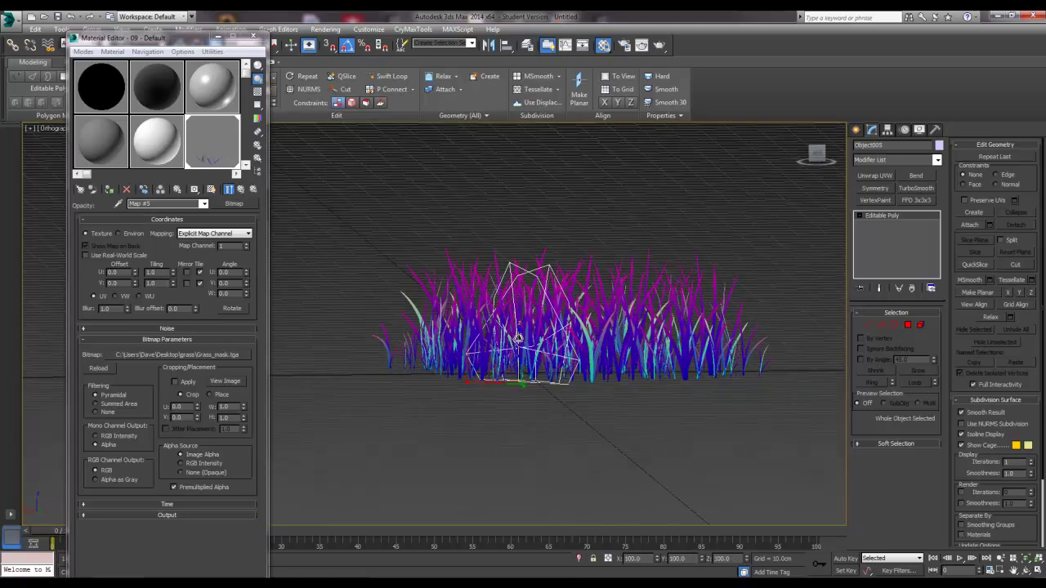
pyautogui.click(596, 378)
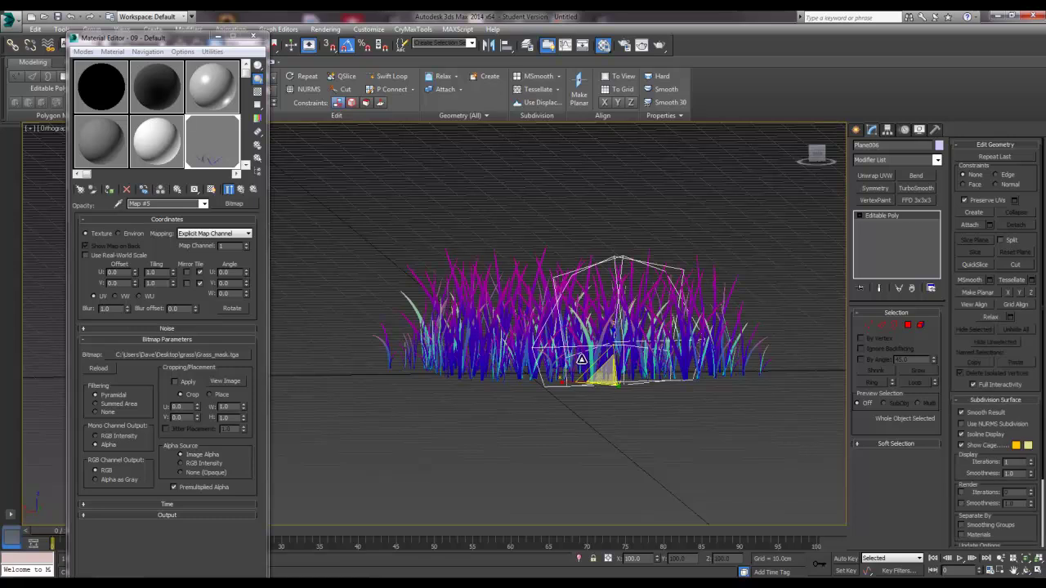
pyautogui.scroll(2, 581, 360)
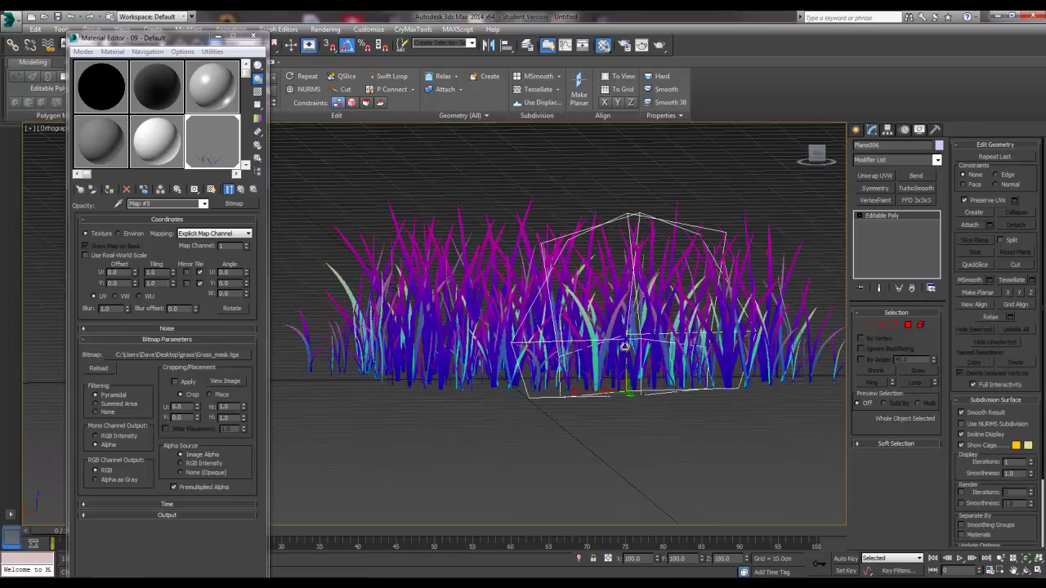
pyautogui.click(609, 381)
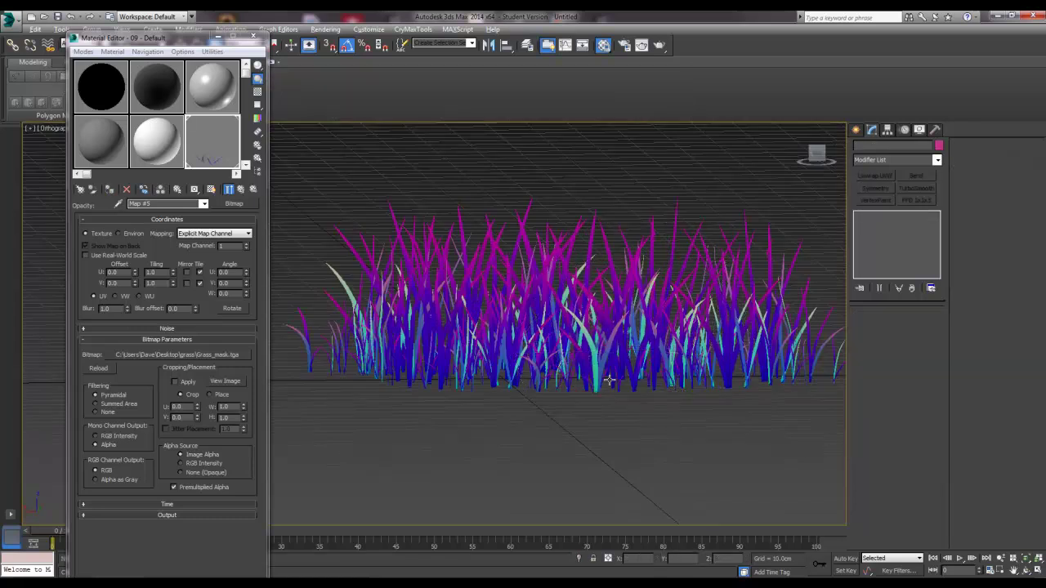
pyautogui.moveTo(609, 380)
pyautogui.keyDown('alt'); pyautogui.mouseDown(button='middle')
pyautogui.moveTo(656, 392)
pyautogui.moveTo(673, 408)
pyautogui.moveTo(659, 403)
pyautogui.mouseUp(button='middle'); pyautogui.keyUp('alt')
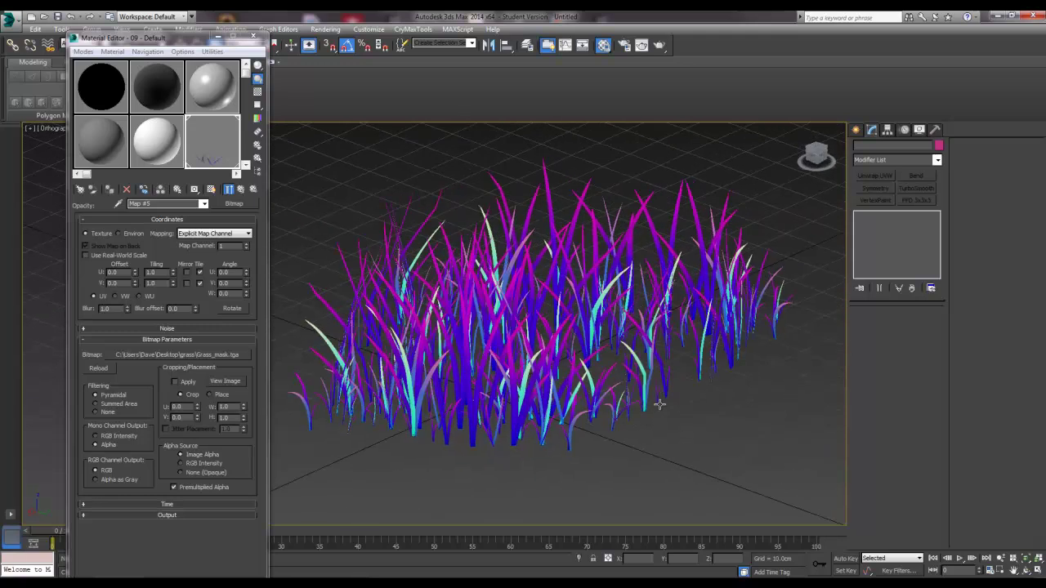
pyautogui.click(630, 259)
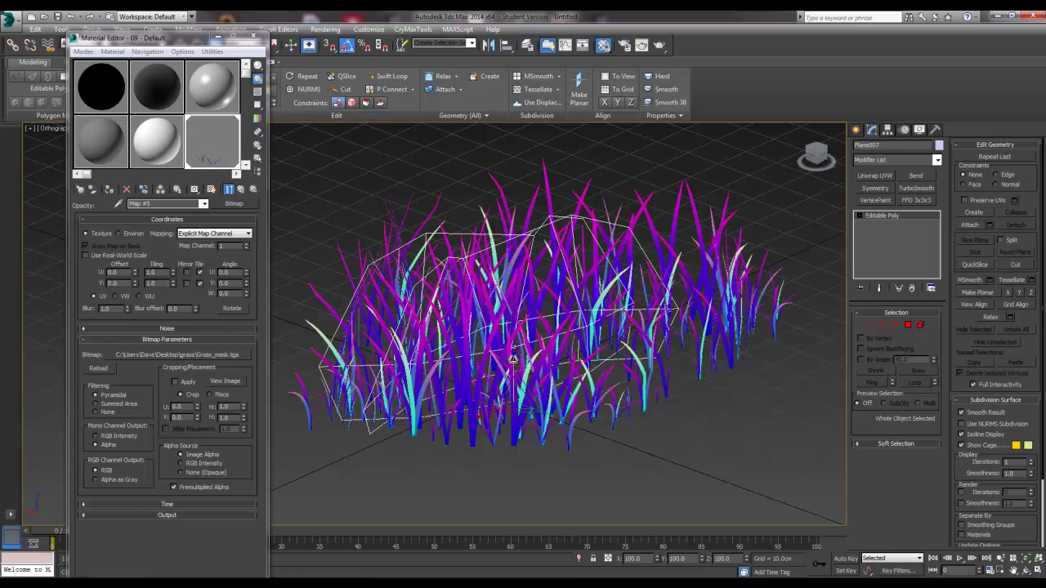
pyautogui.click(730, 397)
pyautogui.click(584, 420)
pyautogui.moveTo(731, 397)
pyautogui.keyDown('alt'); pyautogui.mouseDown(button='middle')
pyautogui.moveTo(584, 420)
pyautogui.moveTo(742, 401)
pyautogui.moveTo(597, 347)
pyautogui.mouseUp(button='middle'); pyautogui.keyUp('alt')
pyautogui.scroll(3, 574, 412)
pyautogui.scroll(-3, 739, 404)
pyautogui.moveTo(592, 404)
pyautogui.keyDown('alt'); pyautogui.mouseDown(button='middle')
pyautogui.moveTo(509, 354)
pyautogui.moveTo(637, 277)
pyautogui.mouseUp(button='middle'); pyautogui.keyUp('alt')
pyautogui.click(637, 278)
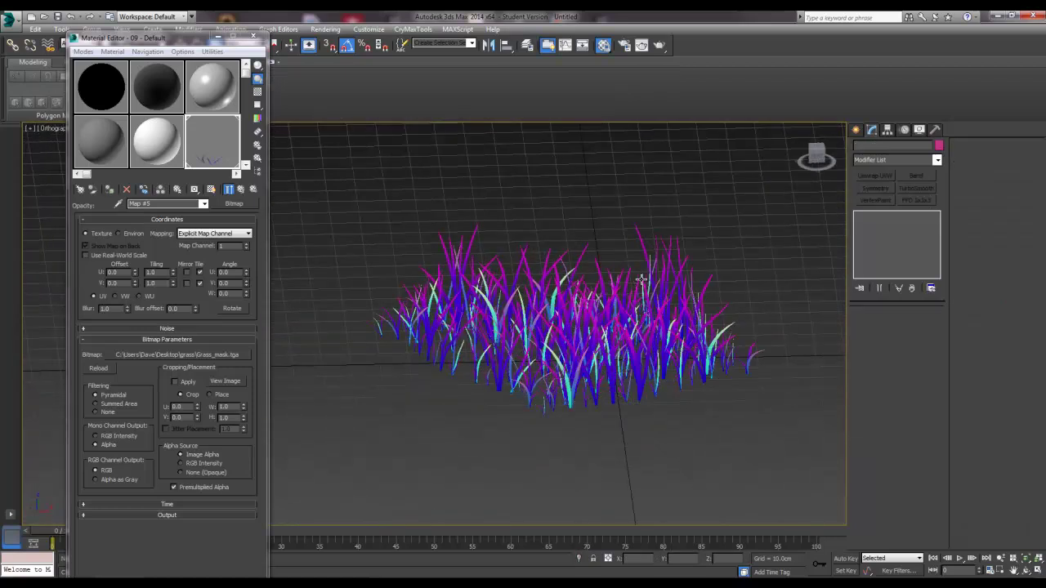
pyautogui.scroll(3, 548, 330)
pyautogui.keyDown('alt'); pyautogui.moveTo(548, 329); pyautogui.dragTo(572, 269, button='middle'); pyautogui.keyUp('alt')
pyautogui.click(572, 270)
pyautogui.click(542, 320)
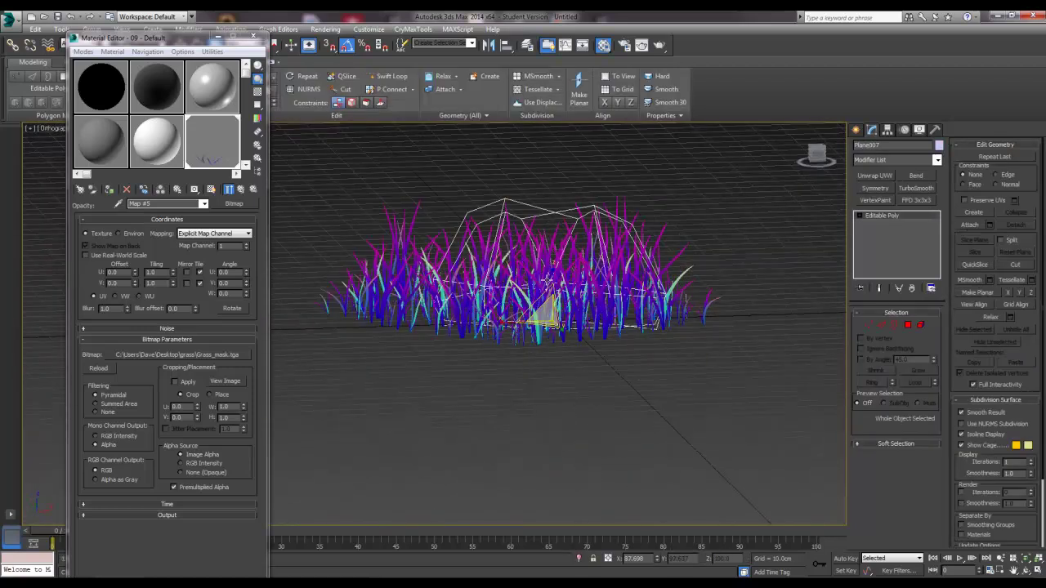
pyautogui.click(641, 343)
pyautogui.click(640, 343)
pyautogui.keyDown('alt'); pyautogui.moveTo(641, 343); pyautogui.dragTo(577, 352, button='middle'); pyautogui.keyUp('alt')
pyautogui.click(637, 345)
pyautogui.click(576, 352)
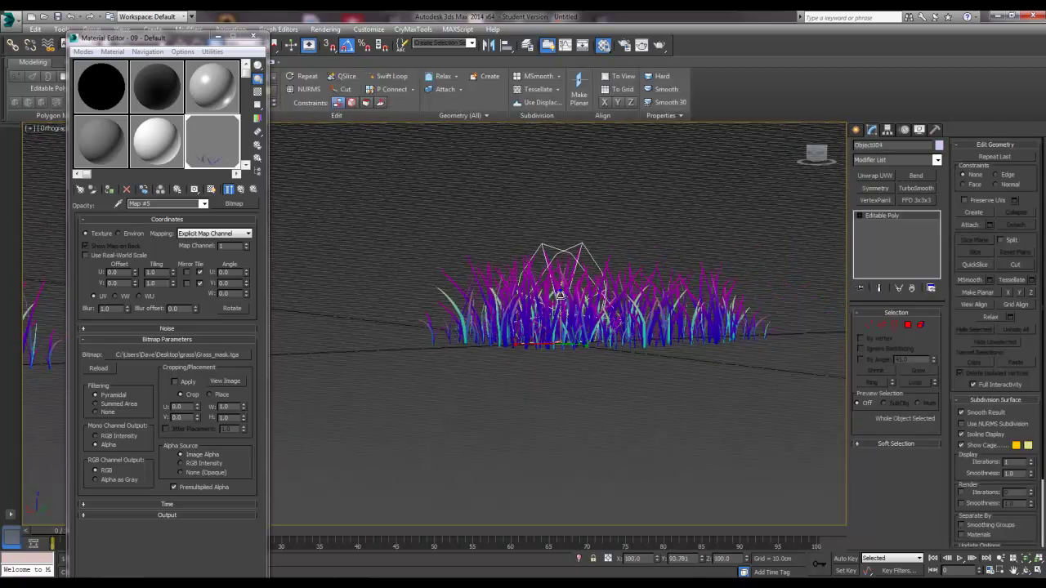
pyautogui.click(640, 253)
pyautogui.moveTo(641, 253)
pyautogui.keyDown('alt'); pyautogui.mouseDown(button='middle')
pyautogui.moveTo(684, 353)
pyautogui.moveTo(671, 366)
pyautogui.mouseUp(button='middle'); pyautogui.keyUp('alt')
# Step: Switch to Perspective with P, zoom and orbit around the clump, and select Plane008
pyautogui.press('p')
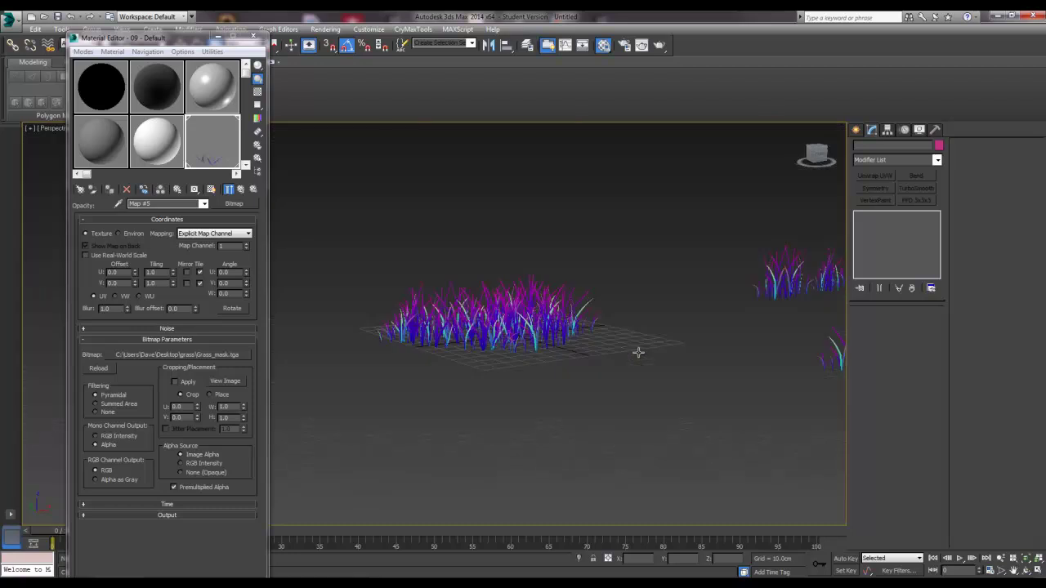
pyautogui.scroll(1, 600, 340)
pyautogui.scroll(2, 601, 340)
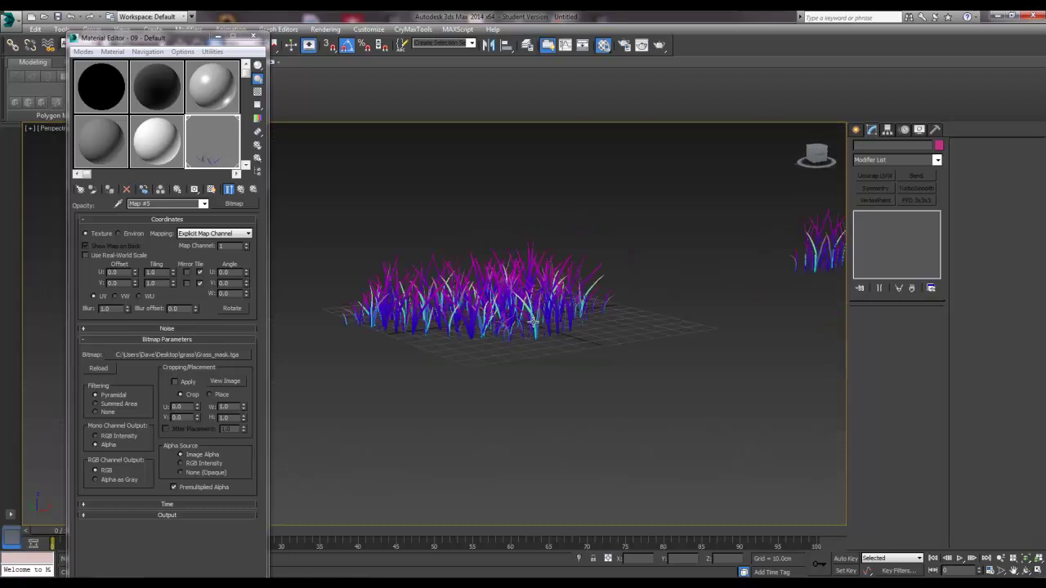
pyautogui.scroll(2, 556, 321)
pyautogui.keyDown('alt'); pyautogui.moveTo(555, 322); pyautogui.dragTo(340, 518, button='middle'); pyautogui.keyUp('alt')
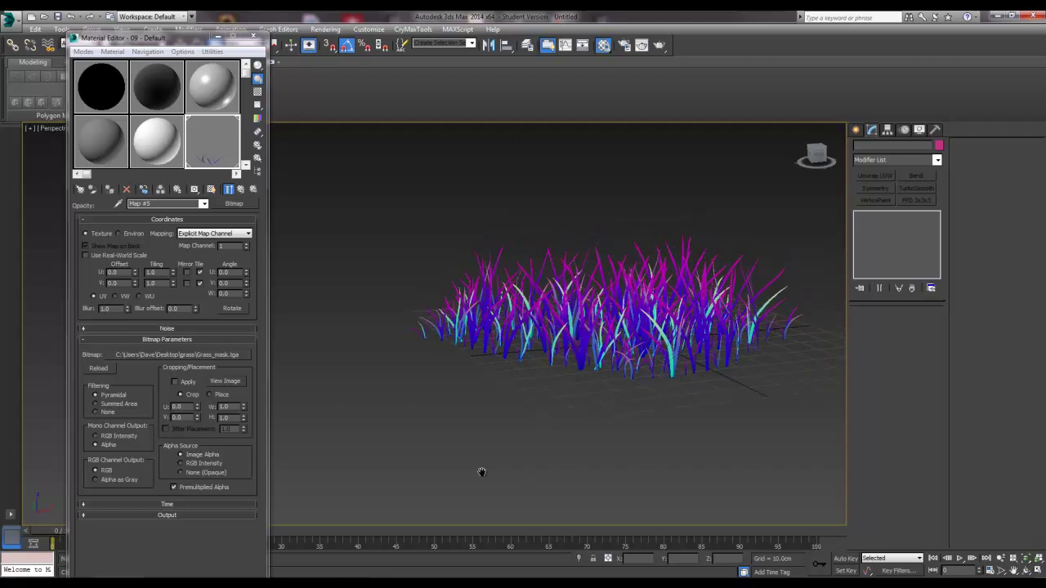
pyautogui.scroll(1, 527, 455)
pyautogui.scroll(1, 527, 455)
pyautogui.scroll(2, 588, 368)
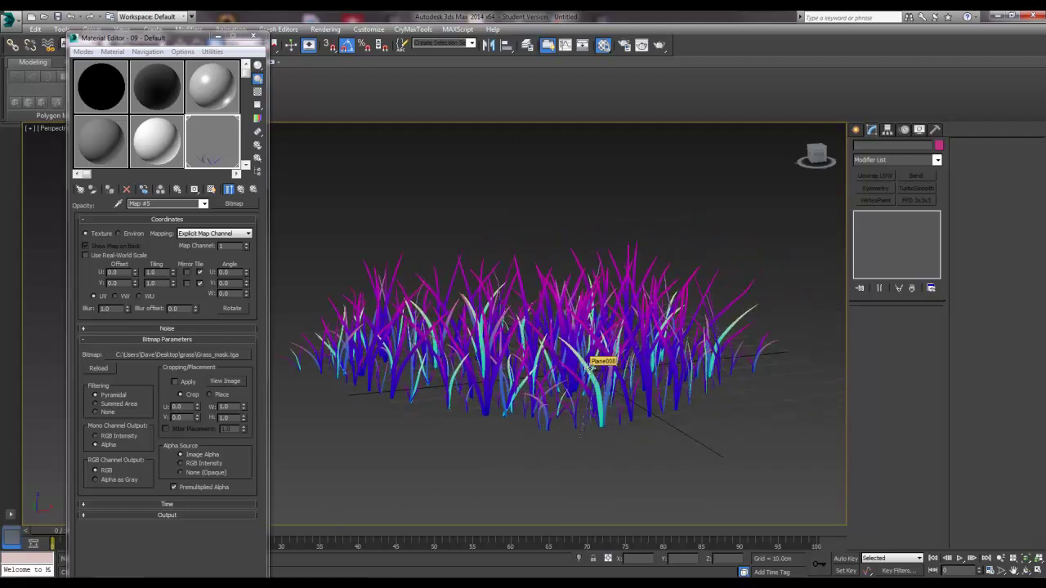
pyautogui.scroll(2, 588, 367)
pyautogui.moveTo(588, 367)
pyautogui.keyDown('alt'); pyautogui.mouseDown(button='middle')
pyautogui.moveTo(590, 397)
pyautogui.moveTo(604, 378)
pyautogui.moveTo(586, 369)
pyautogui.moveTo(589, 380)
pyautogui.moveTo(331, 377)
pyautogui.moveTo(460, 385)
pyautogui.moveTo(434, 392)
pyautogui.moveTo(461, 442)
pyautogui.moveTo(534, 439)
pyautogui.moveTo(595, 408)
pyautogui.moveTo(610, 375)
pyautogui.moveTo(585, 375)
pyautogui.moveTo(676, 426)
pyautogui.mouseUp(button='middle'); pyautogui.keyUp('alt')
pyautogui.click(566, 380)
# Step: Re-frame the clump from a higher angle and reselect the Plane008 grass card
pyautogui.click(675, 426)
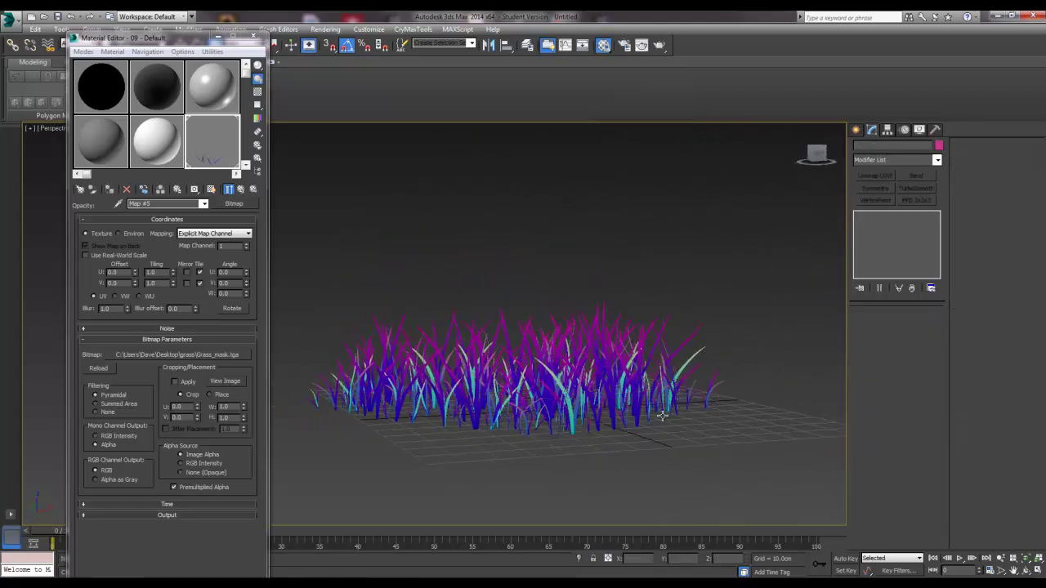
pyautogui.moveTo(644, 381)
pyautogui.keyDown('alt'); pyautogui.mouseDown(button='middle')
pyautogui.moveTo(654, 402)
pyautogui.moveTo(684, 400)
pyautogui.mouseUp(button='middle'); pyautogui.keyUp('alt')
pyautogui.scroll(-2, 684, 400)
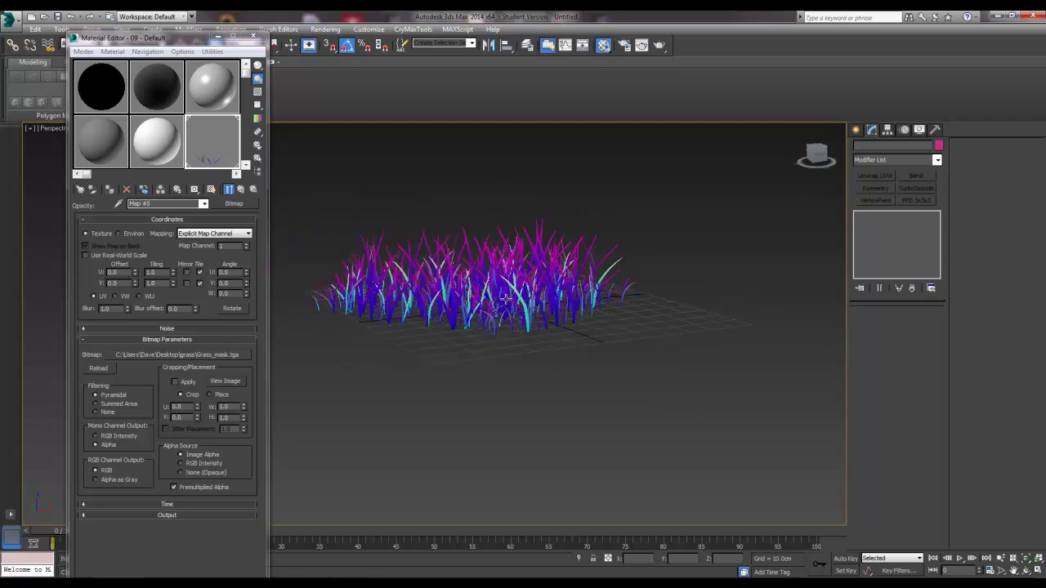
pyautogui.scroll(-2, 684, 400)
pyautogui.keyDown('alt'); pyautogui.moveTo(472, 248); pyautogui.dragTo(526, 285, button='middle'); pyautogui.keyUp('alt')
pyautogui.scroll(2, 526, 285)
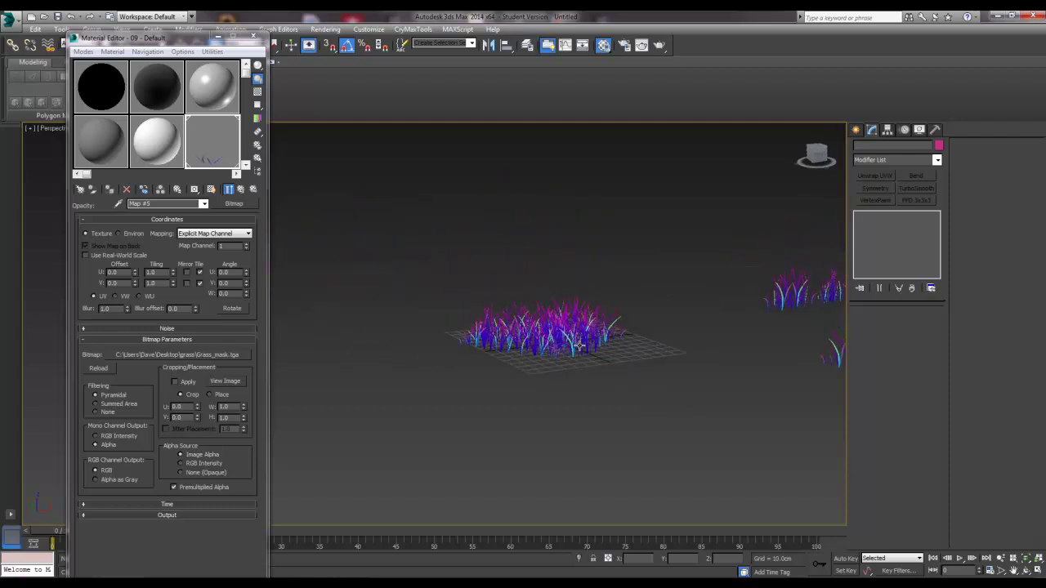
pyautogui.scroll(2, 572, 342)
pyautogui.click(569, 342)
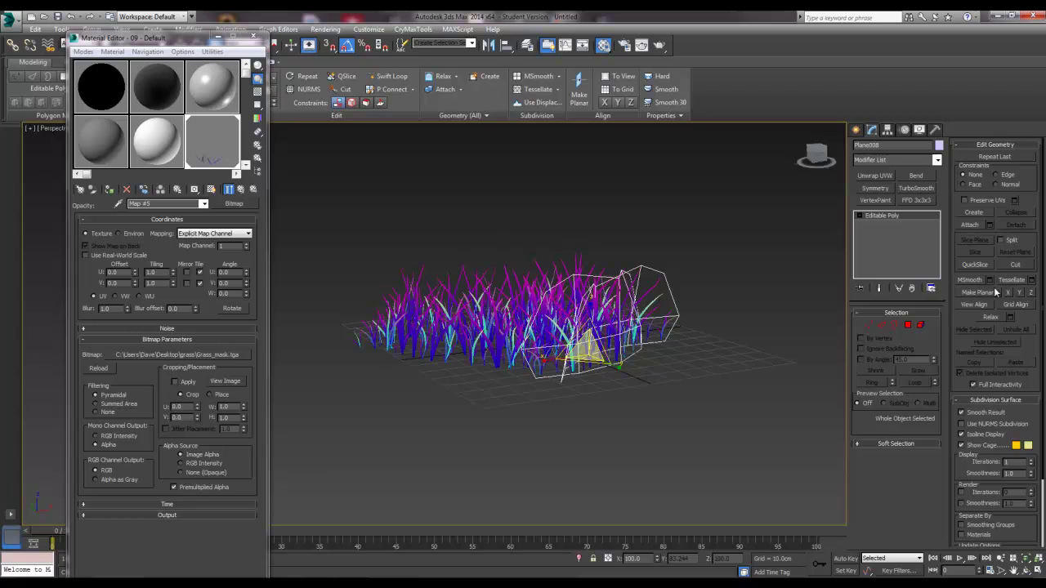
# Step: Box-select the whole grass clump and isolate it
pyautogui.scroll(-2, 601, 392)
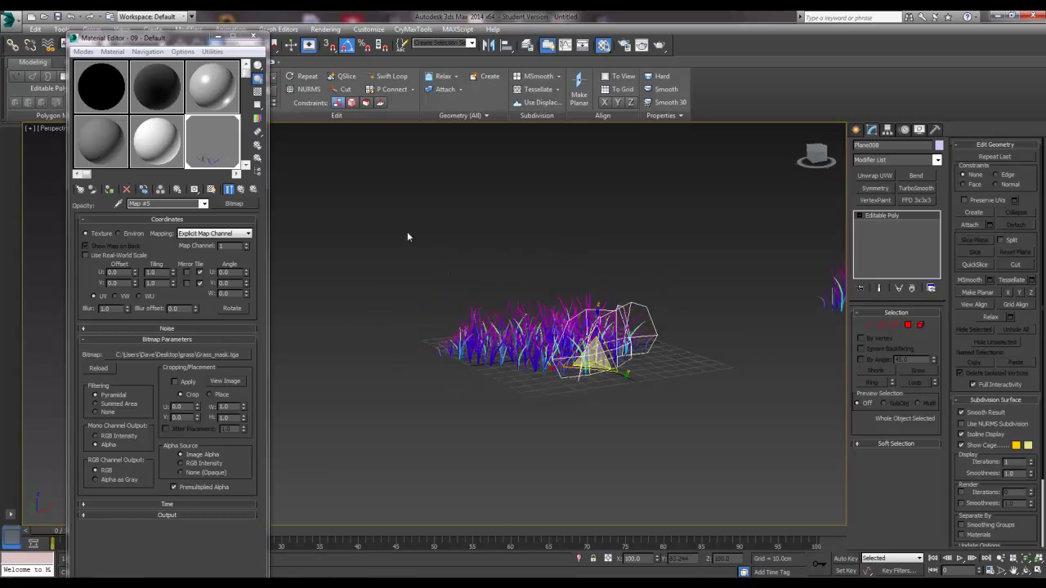
pyautogui.moveTo(403, 236); pyautogui.dragTo(733, 413)
pyautogui.rightClick(510, 304)
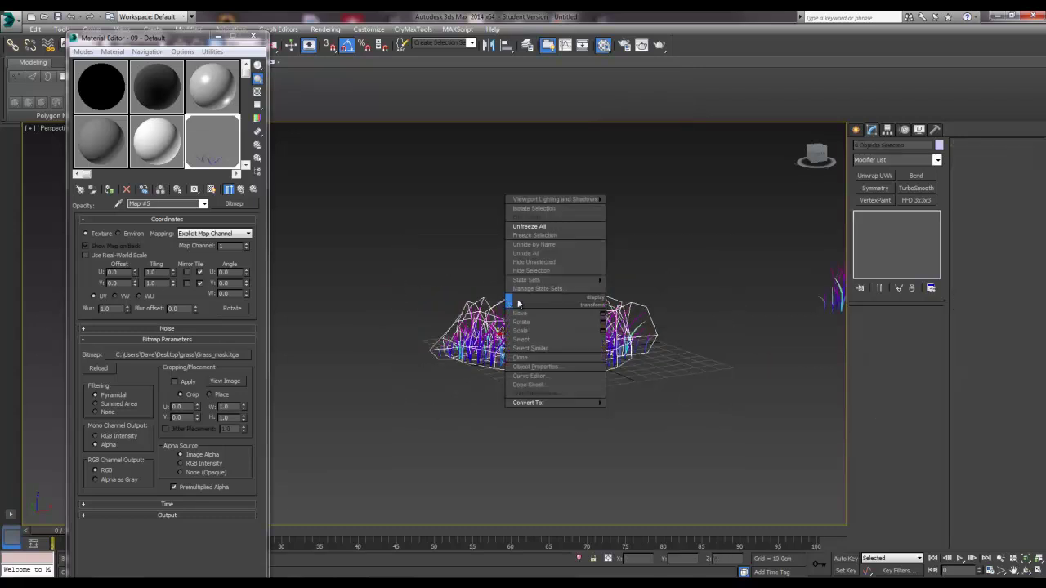
pyautogui.click(544, 209)
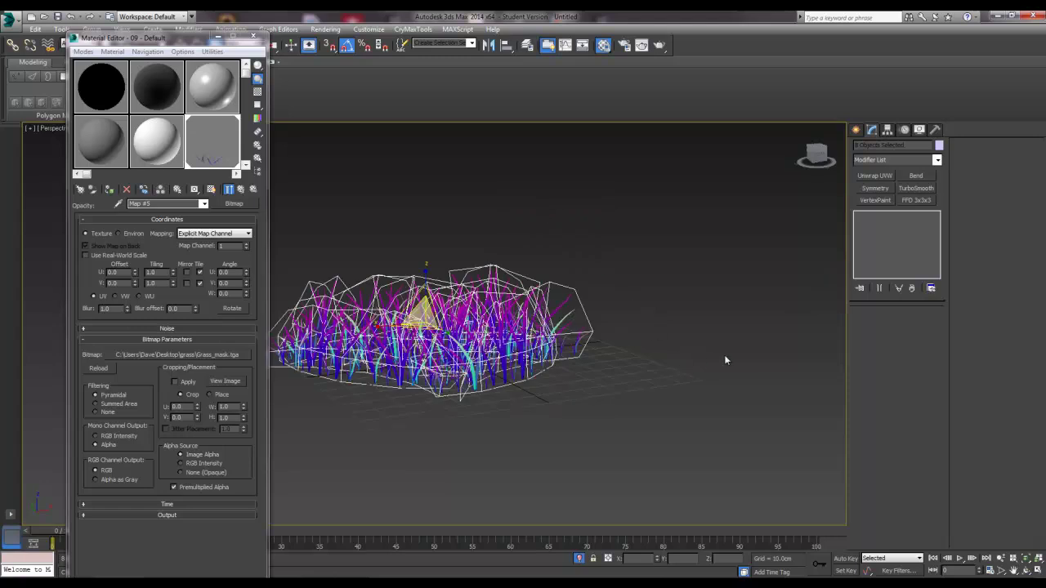
# Step: Attach every listed grass card, starting from Object003, into Plane008
pyautogui.click(776, 255)
pyautogui.click(555, 318)
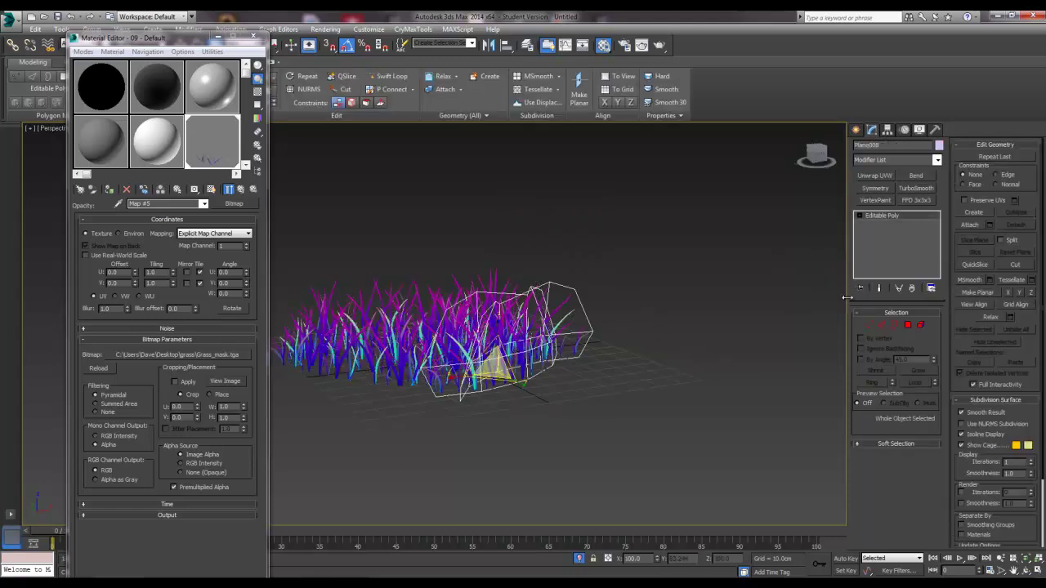
pyautogui.click(990, 225)
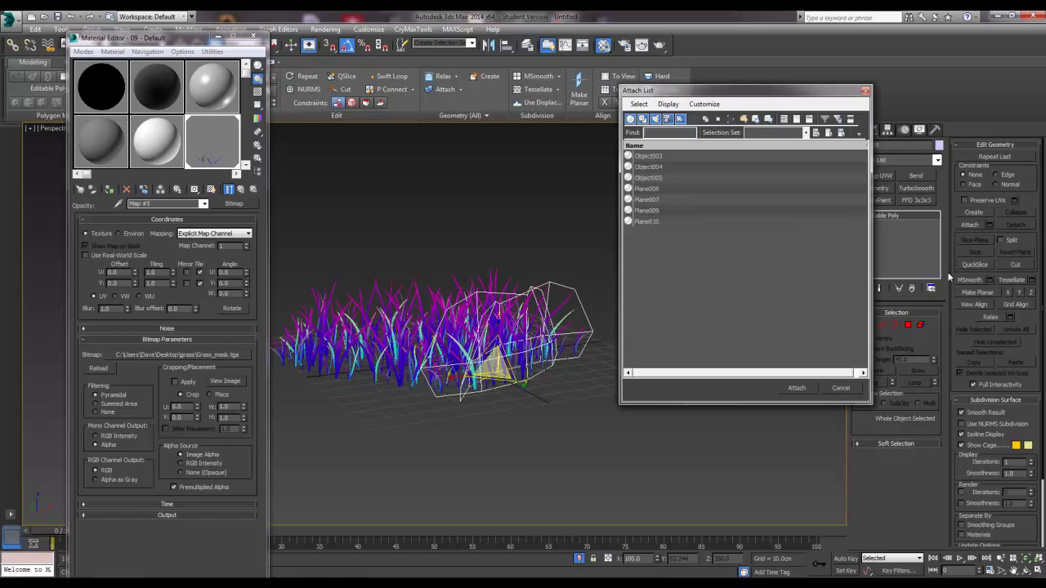
pyautogui.click(654, 156)
pyautogui.keyDown('shift'); pyautogui.click(644, 223); pyautogui.keyUp('shift')
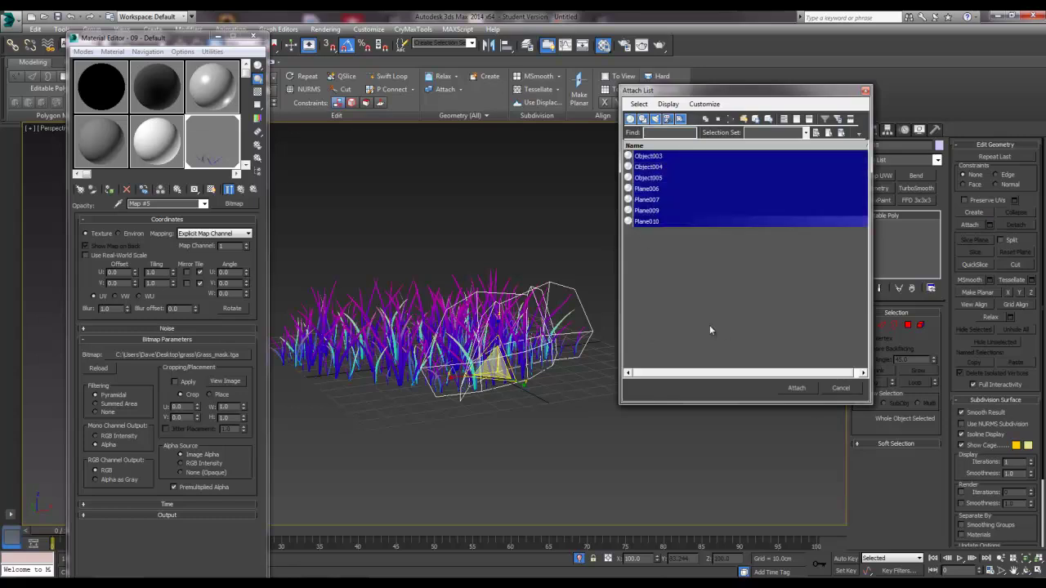
pyautogui.click(795, 388)
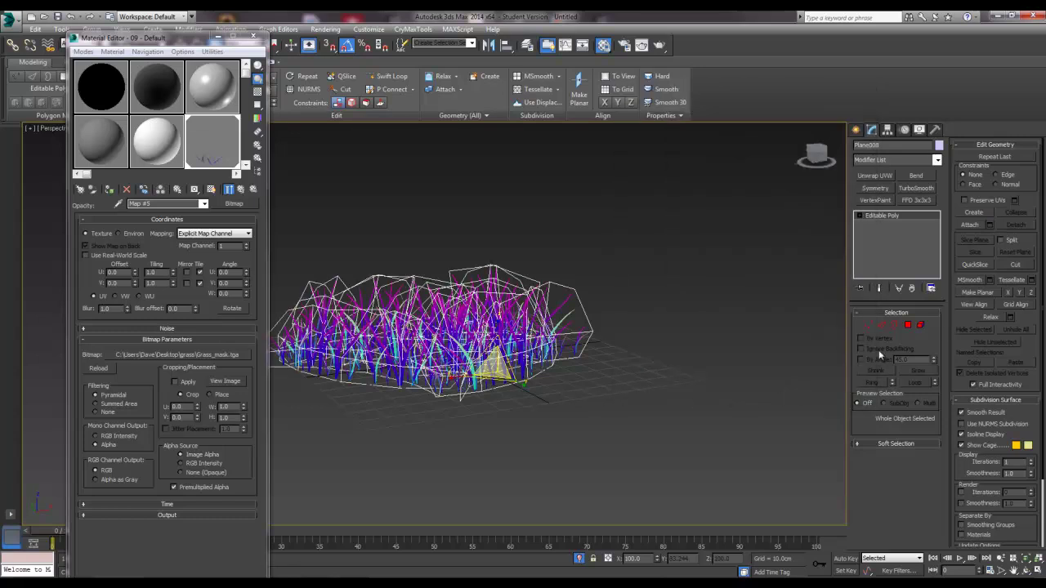
pyautogui.click(767, 355)
# Step: Reselect the merged grass mesh and shift it across the ground grid
pyautogui.keyDown('alt'); pyautogui.moveTo(619, 374); pyautogui.dragTo(572, 376, button='middle'); pyautogui.keyUp('alt')
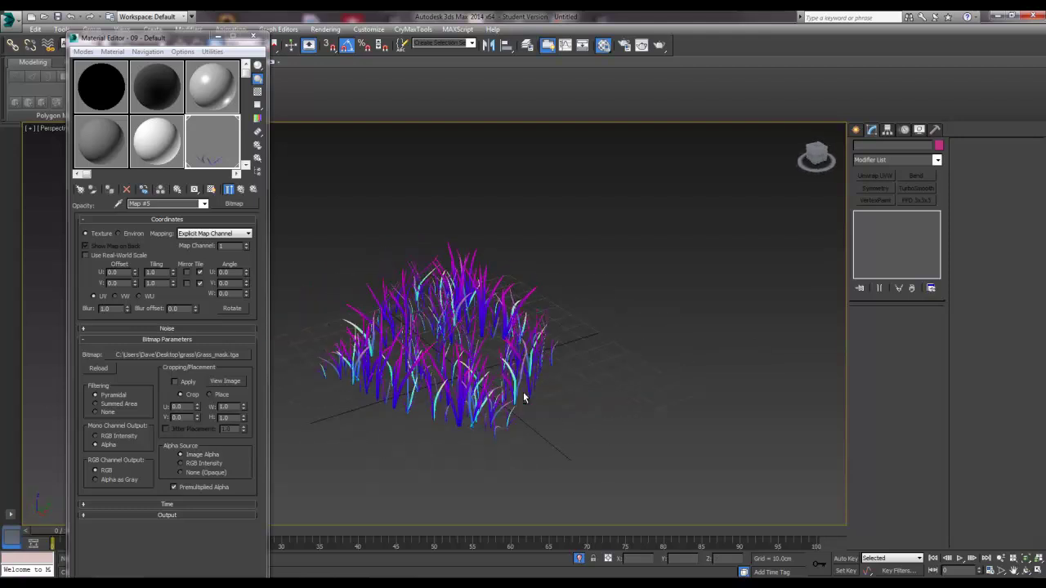
pyautogui.click(457, 343)
pyautogui.keyDown('alt'); pyautogui.moveTo(457, 343); pyautogui.dragTo(539, 351, button='middle'); pyautogui.keyUp('alt')
pyautogui.keyDown('alt'); pyautogui.moveTo(653, 343); pyautogui.dragTo(683, 430, button='middle'); pyautogui.keyUp('alt')
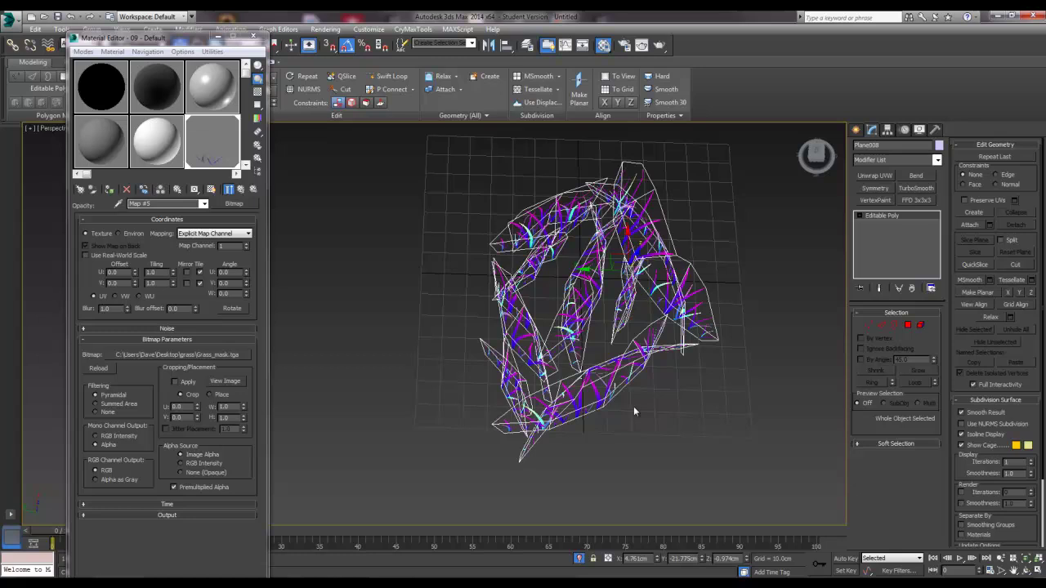
pyautogui.moveTo(609, 270)
pyautogui.mouseDown()
pyautogui.moveTo(609, 249)
pyautogui.moveTo(608, 298)
pyautogui.mouseUp()
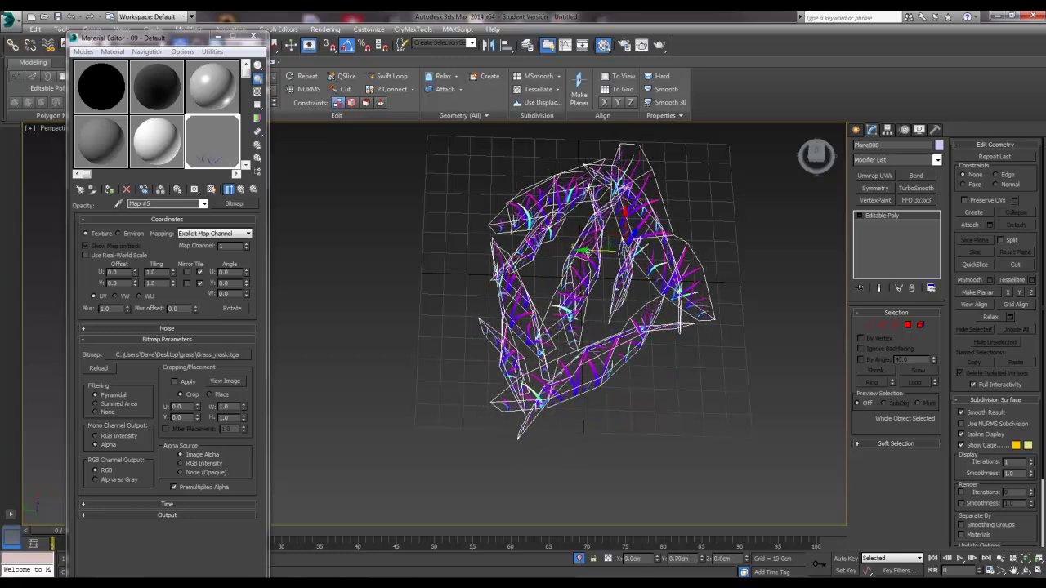
pyautogui.keyDown('alt'); pyautogui.moveTo(640, 368); pyautogui.dragTo(646, 282, button='middle'); pyautogui.keyUp('alt')
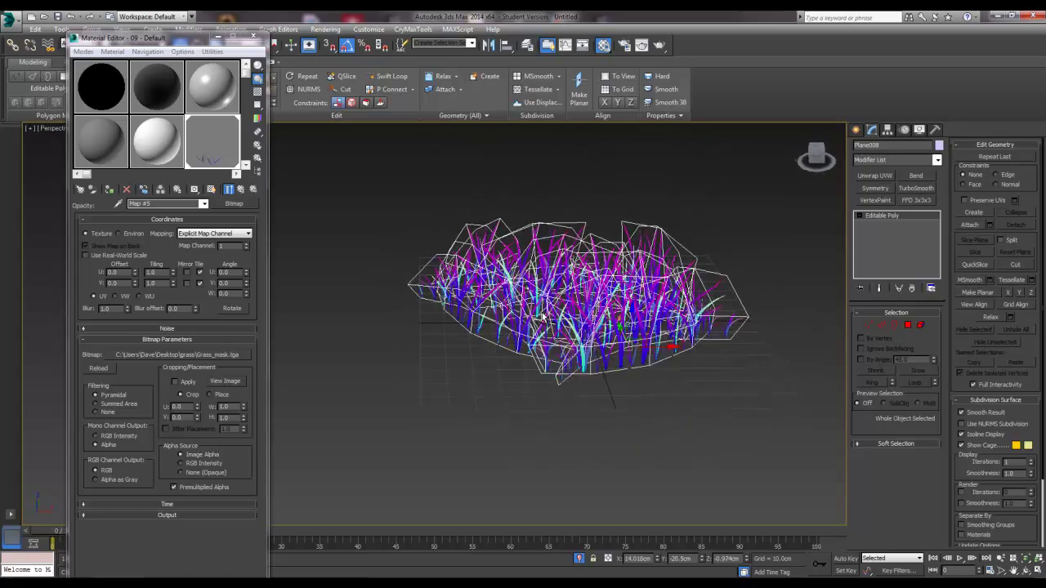
# Step: In Front view, lower the grass mesh so the blade bases rest on the grid
pyautogui.press('f')
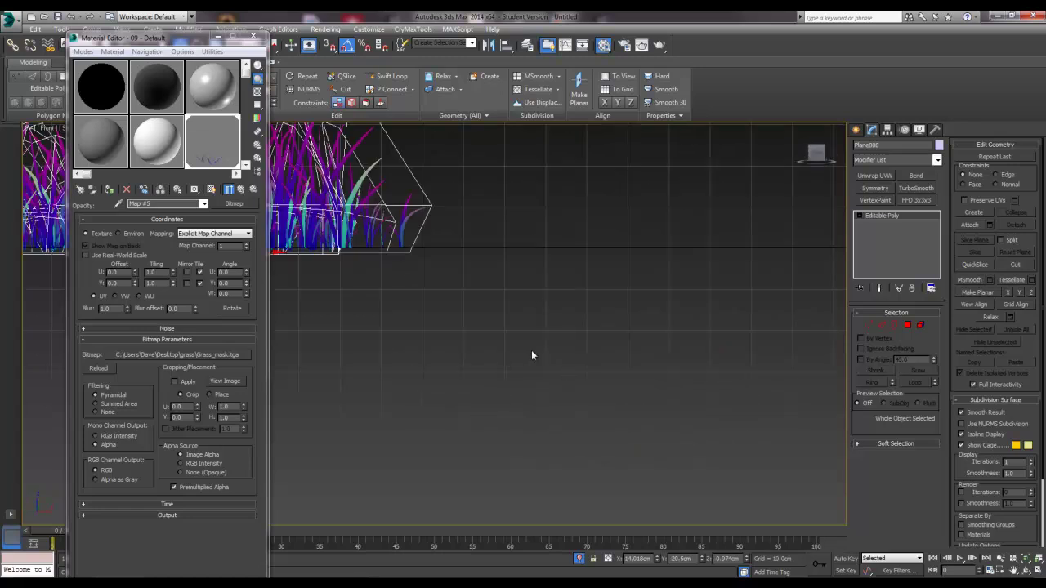
pyautogui.scroll(3, 543, 371)
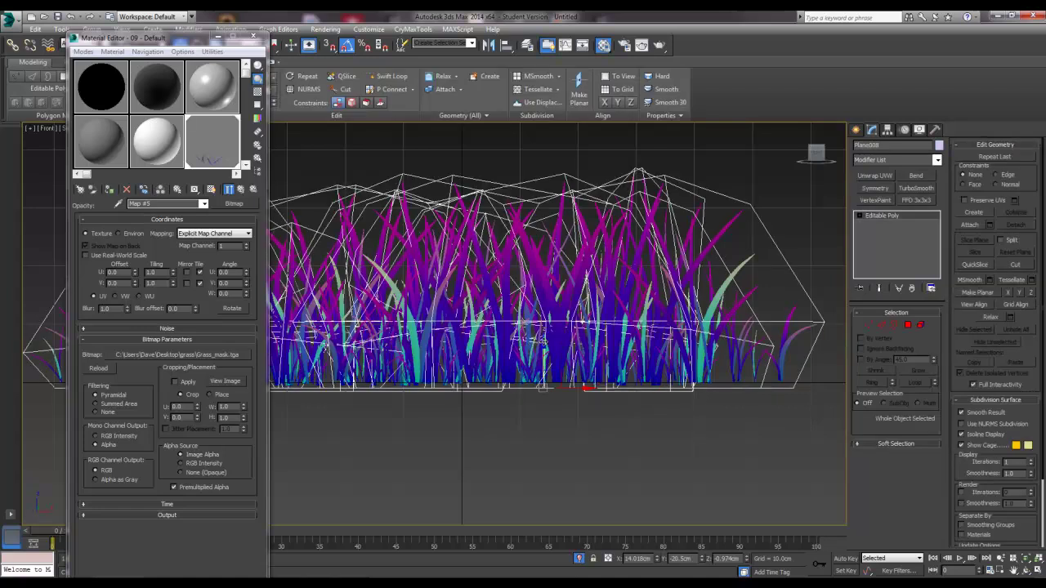
pyautogui.moveTo(543, 341); pyautogui.dragTo(543, 343)
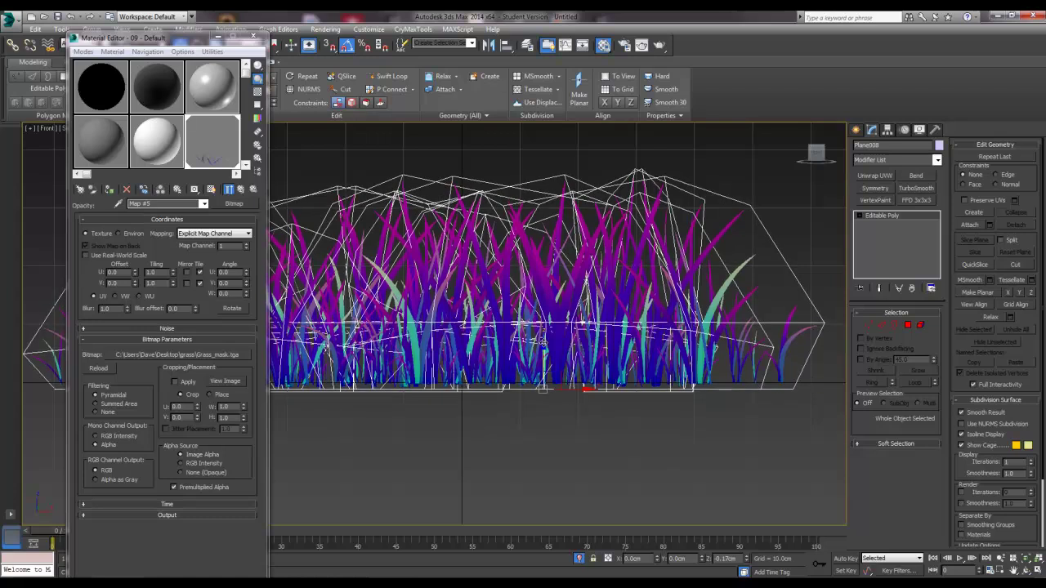
pyautogui.moveTo(544, 341); pyautogui.dragTo(544, 343)
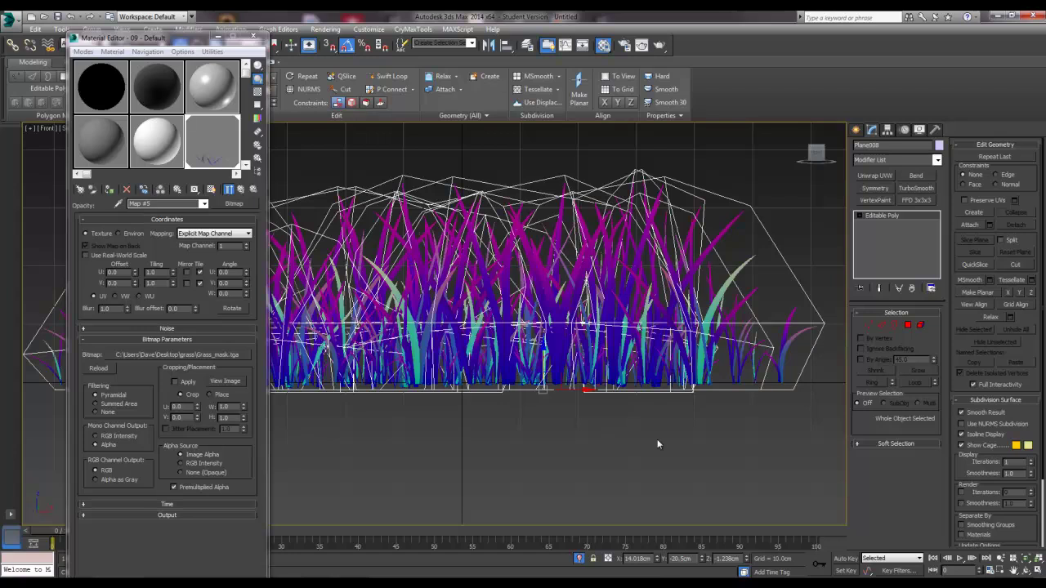
pyautogui.scroll(-1, 657, 438)
pyautogui.scroll(-2, 711, 422)
pyautogui.scroll(1, 712, 422)
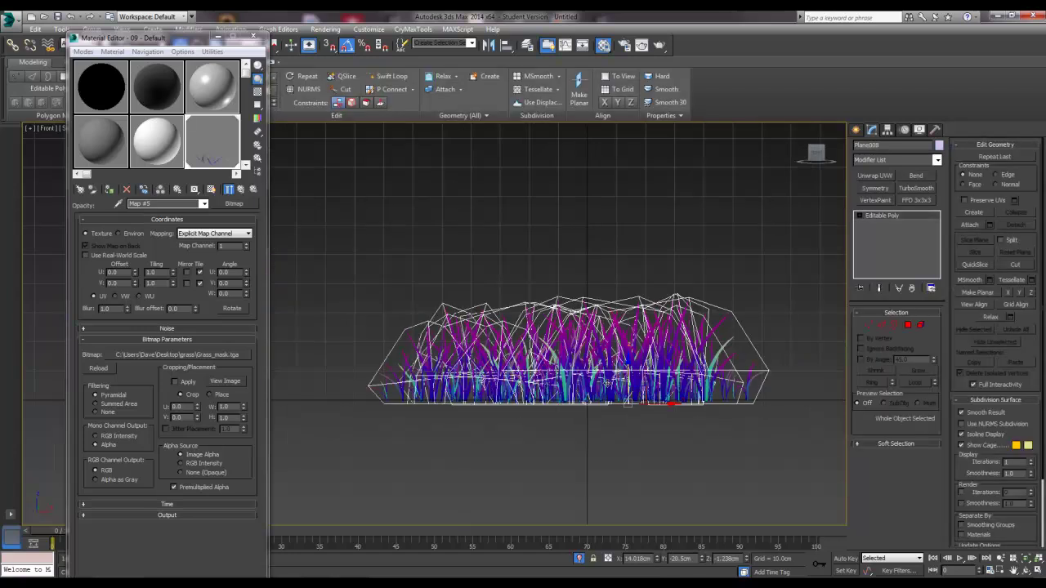
# Step: Return to Perspective view and orbit to inspect the mesh from oblique angles
pyautogui.press('p')
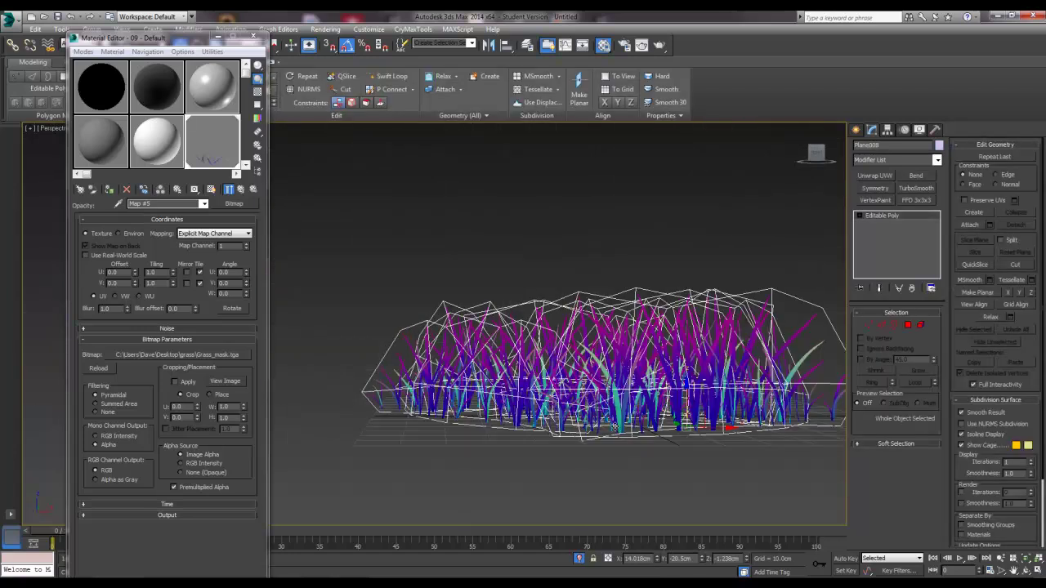
pyautogui.keyDown('alt'); pyautogui.moveTo(614, 427); pyautogui.dragTo(662, 482, button='middle'); pyautogui.keyUp('alt')
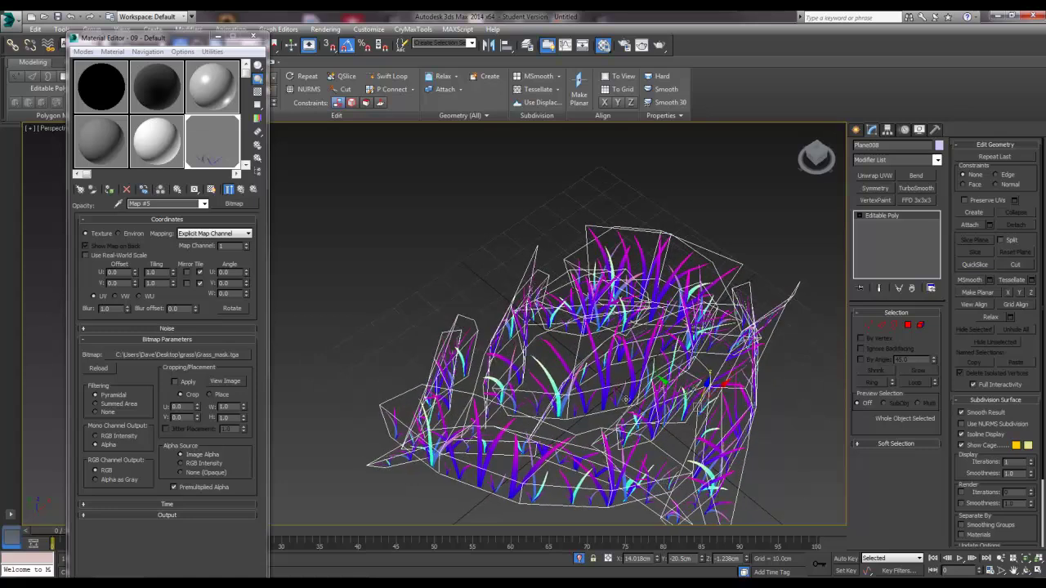
pyautogui.scroll(-2, 605, 409)
pyautogui.moveTo(619, 426)
pyautogui.keyDown('alt'); pyautogui.mouseDown(button='middle')
pyautogui.moveTo(554, 373)
pyautogui.moveTo(559, 394)
pyautogui.moveTo(528, 368)
pyautogui.mouseUp(button='middle'); pyautogui.keyUp('alt')
pyautogui.scroll(1, 546, 361)
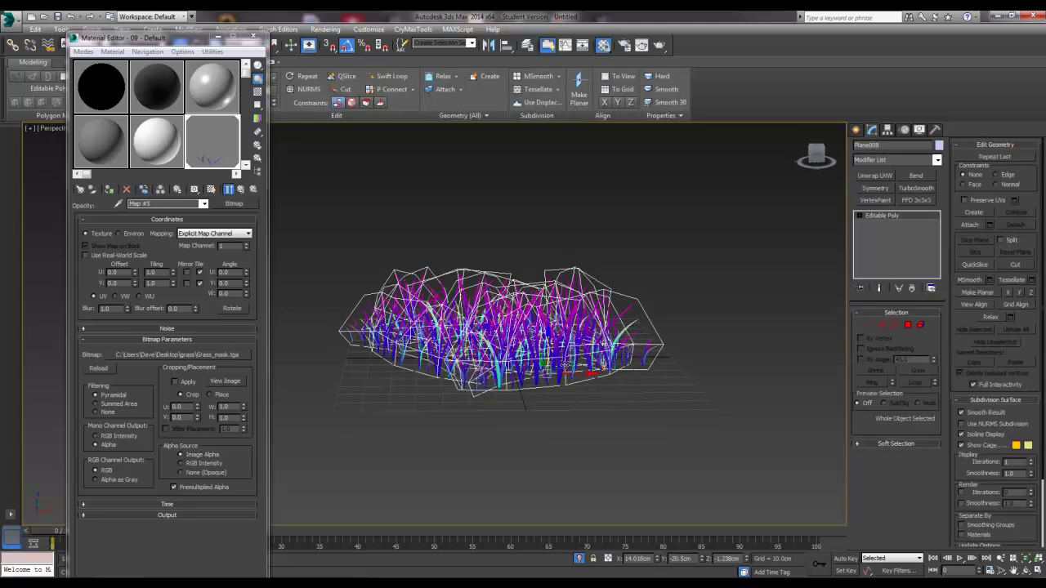
pyautogui.moveTo(565, 365)
pyautogui.keyDown('alt'); pyautogui.mouseDown(button='middle')
pyautogui.moveTo(486, 372)
pyautogui.moveTo(630, 361)
pyautogui.mouseUp(button='middle'); pyautogui.keyUp('alt')
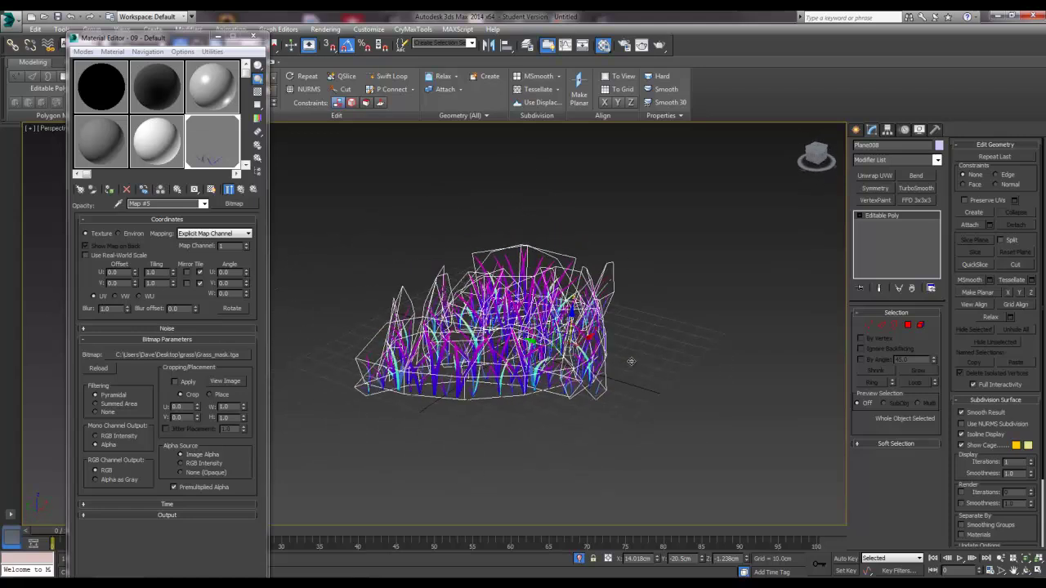
# Step: Export the selected grass mesh as FBX named Grass_clump_large and review its export options
pyautogui.click(680, 359)
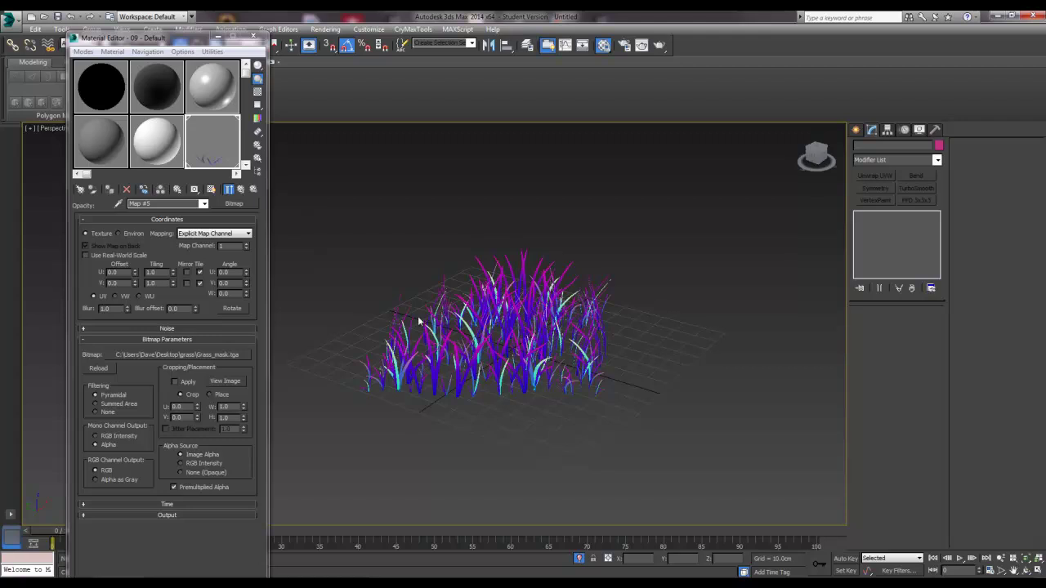
pyautogui.click(455, 309)
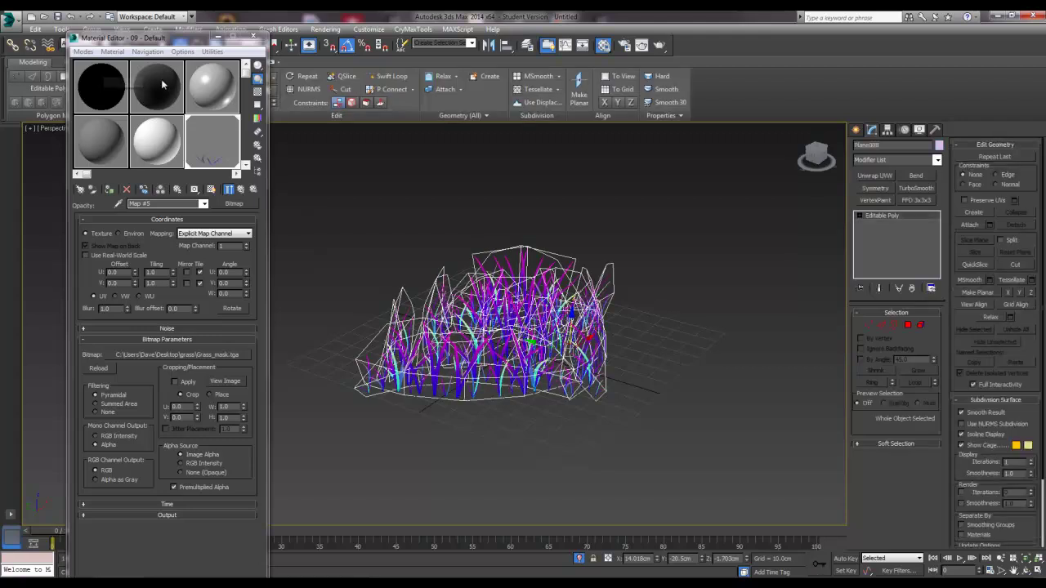
pyautogui.write('G')
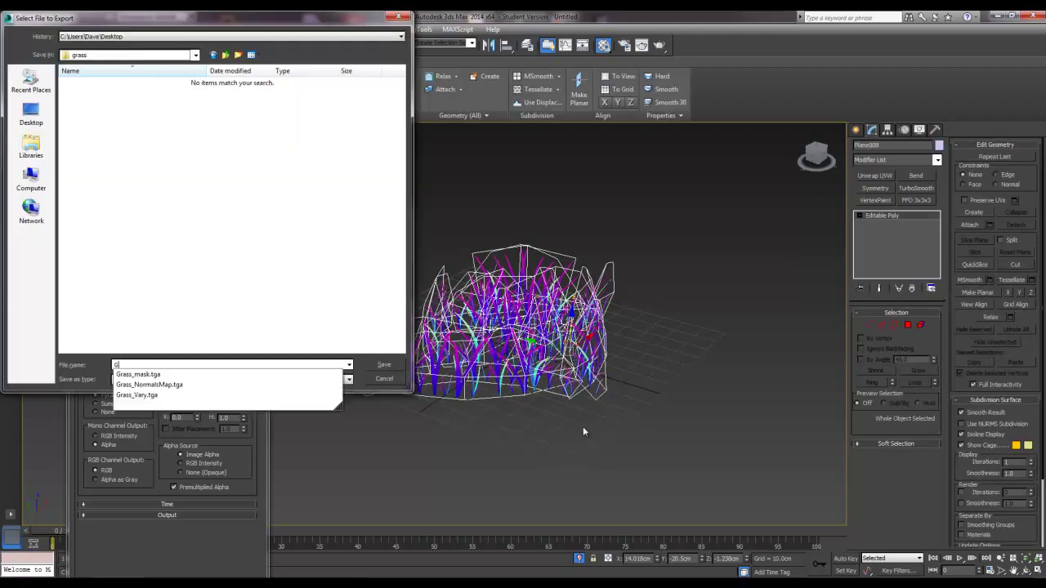
pyautogui.write('clump_large')
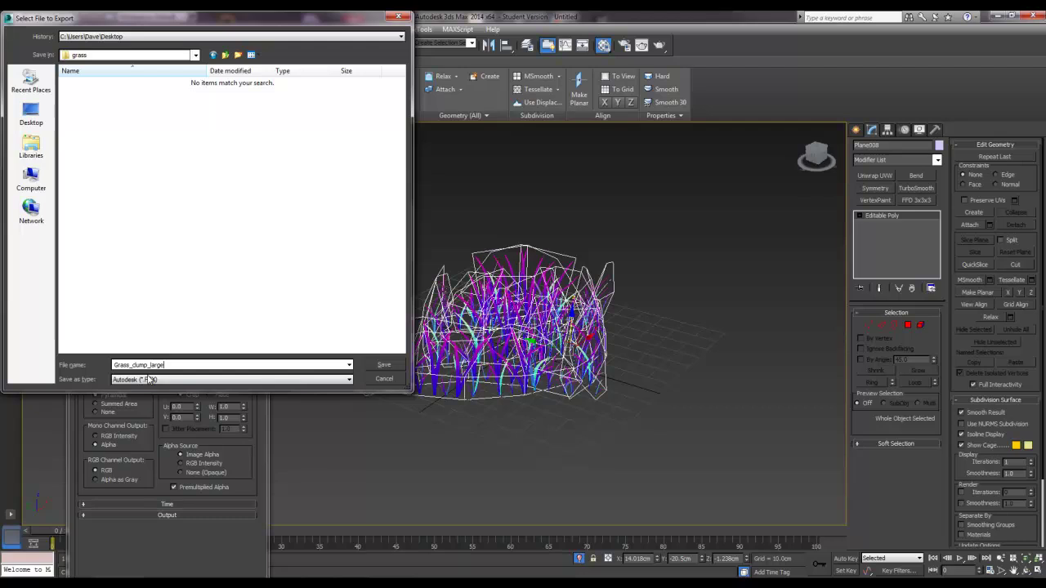
pyautogui.click(383, 365)
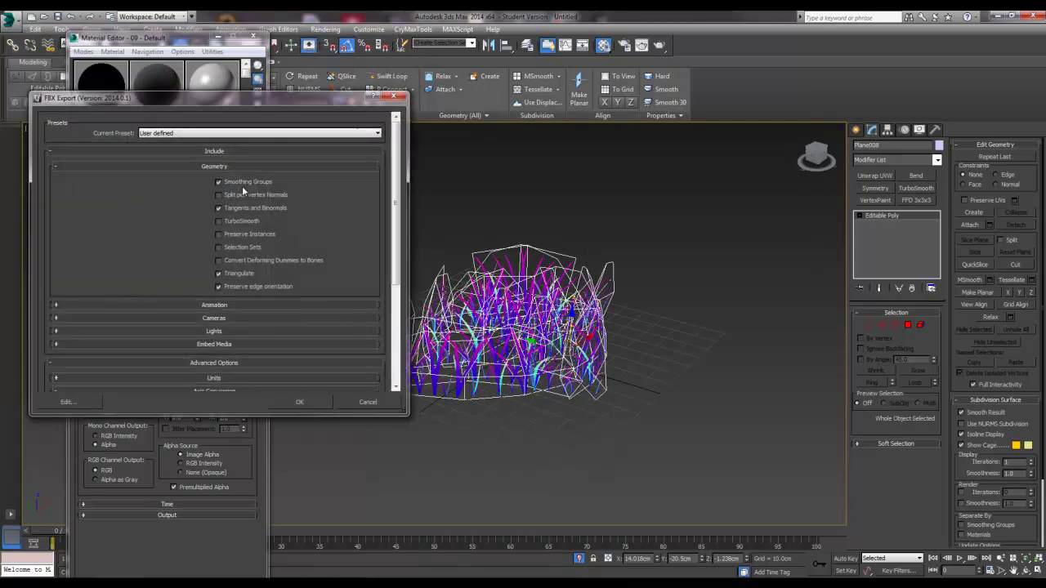
pyautogui.moveTo(250, 99); pyautogui.dragTo(690, 135)
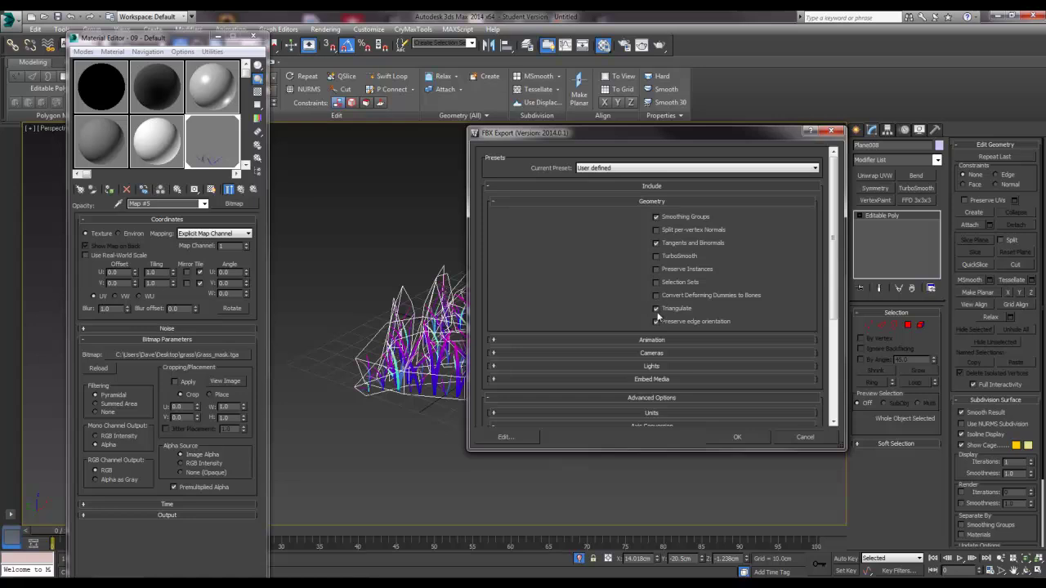
pyautogui.click(833, 422)
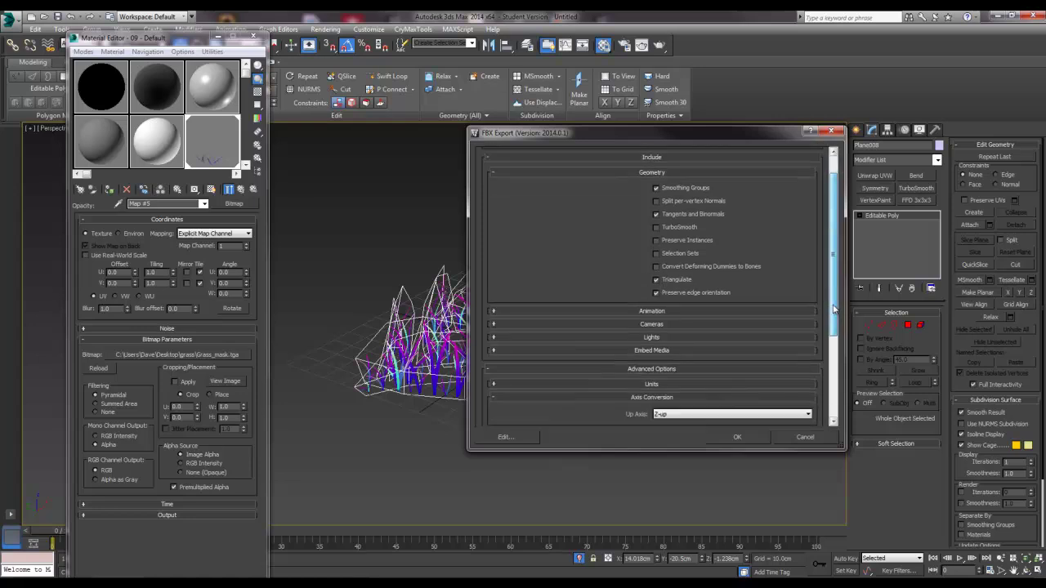